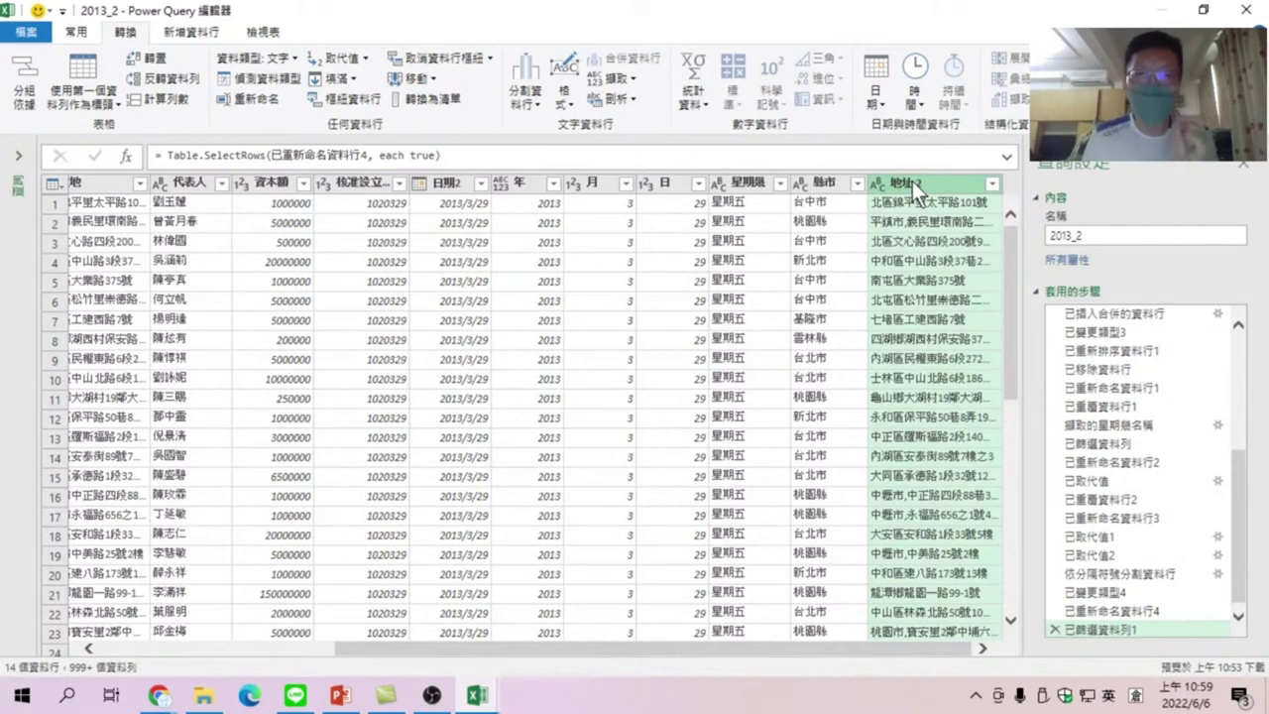
Replace every 區 in the 地址.2 column with '區,' to add a comma delimiter
{"action": "right_click", "coordinate": [912, 181]}
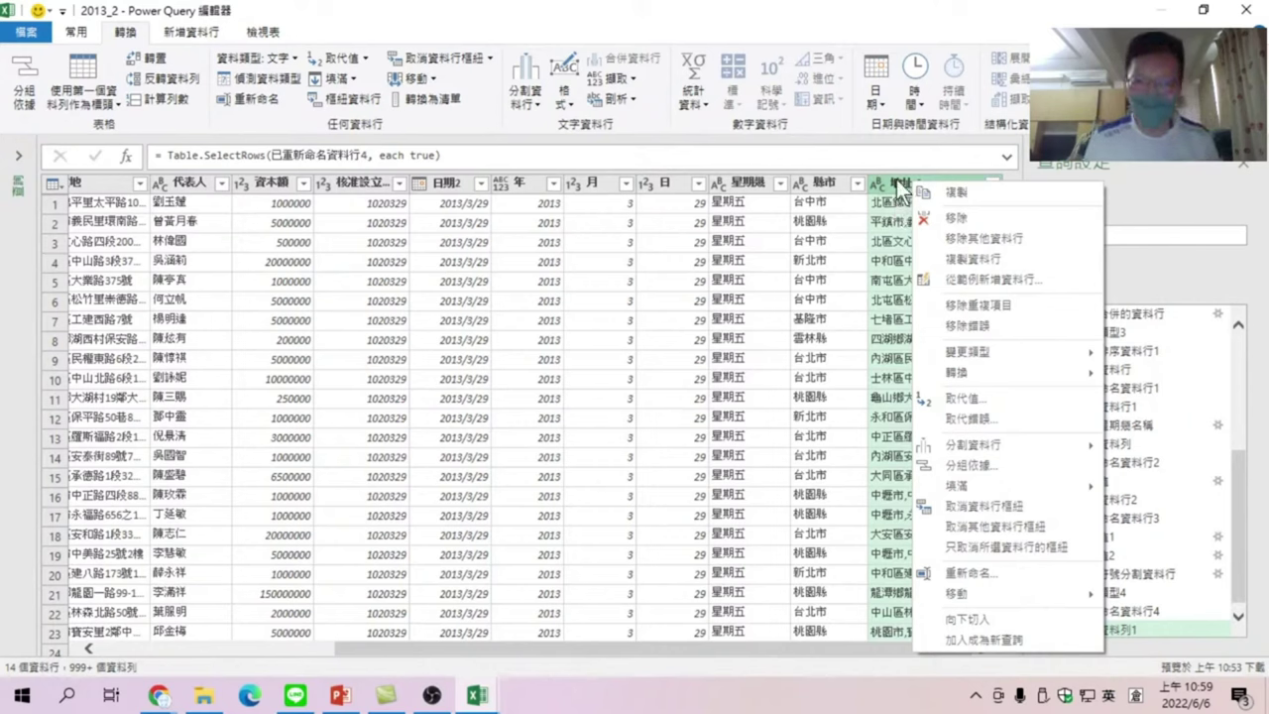
{"action": "left_click", "coordinate": [976, 402]}
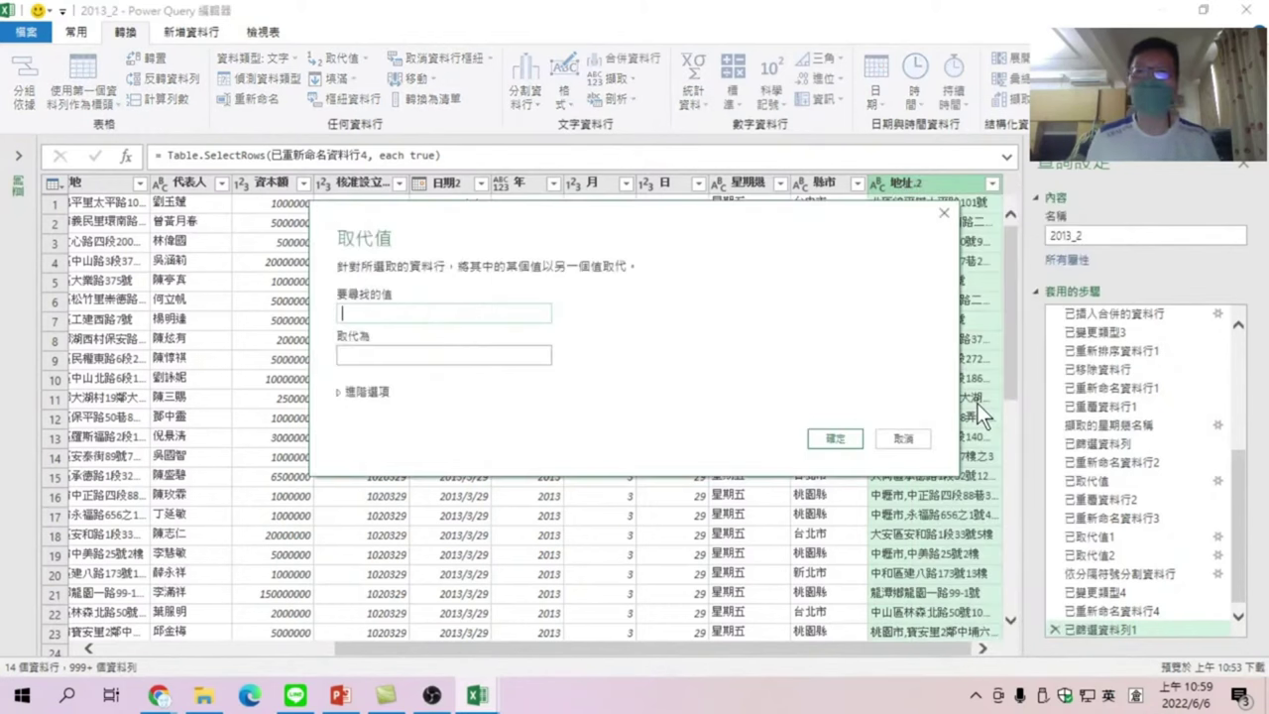
{"action": "type", "text": "ㄕ"}
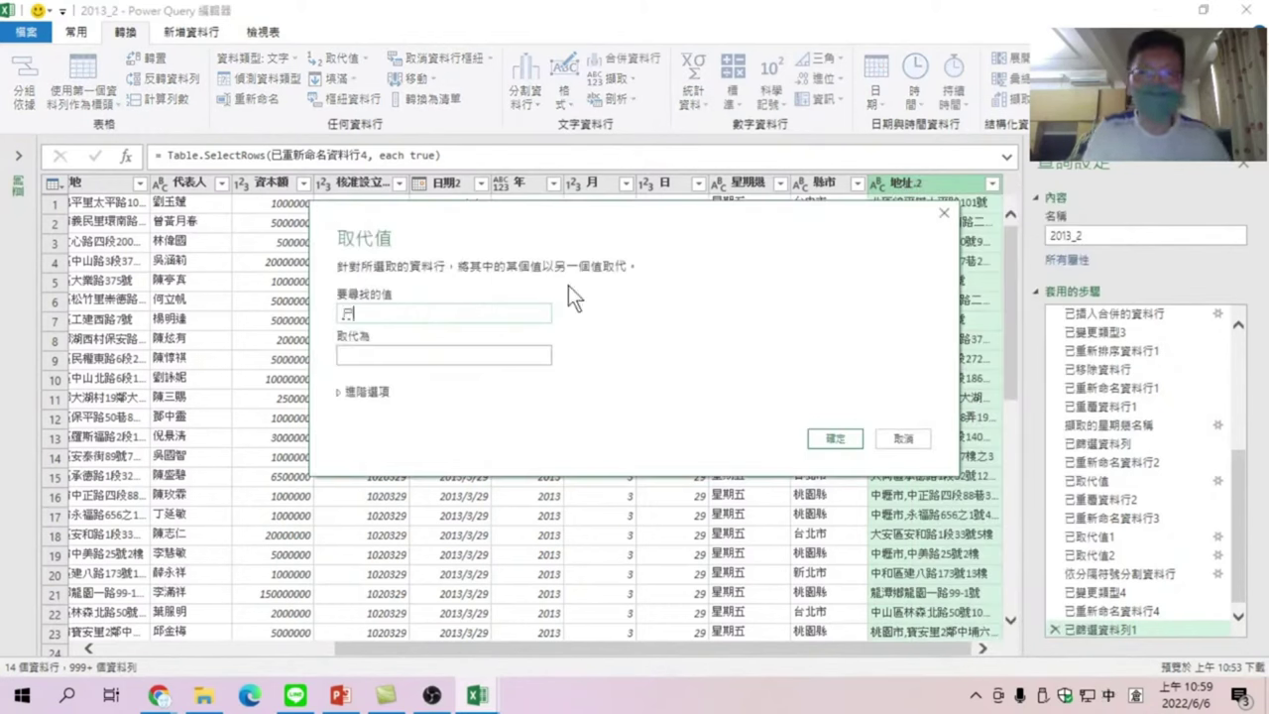
{"action": "type", "text": "ㄇㄇ"}
{"action": "key", "text": "space"}
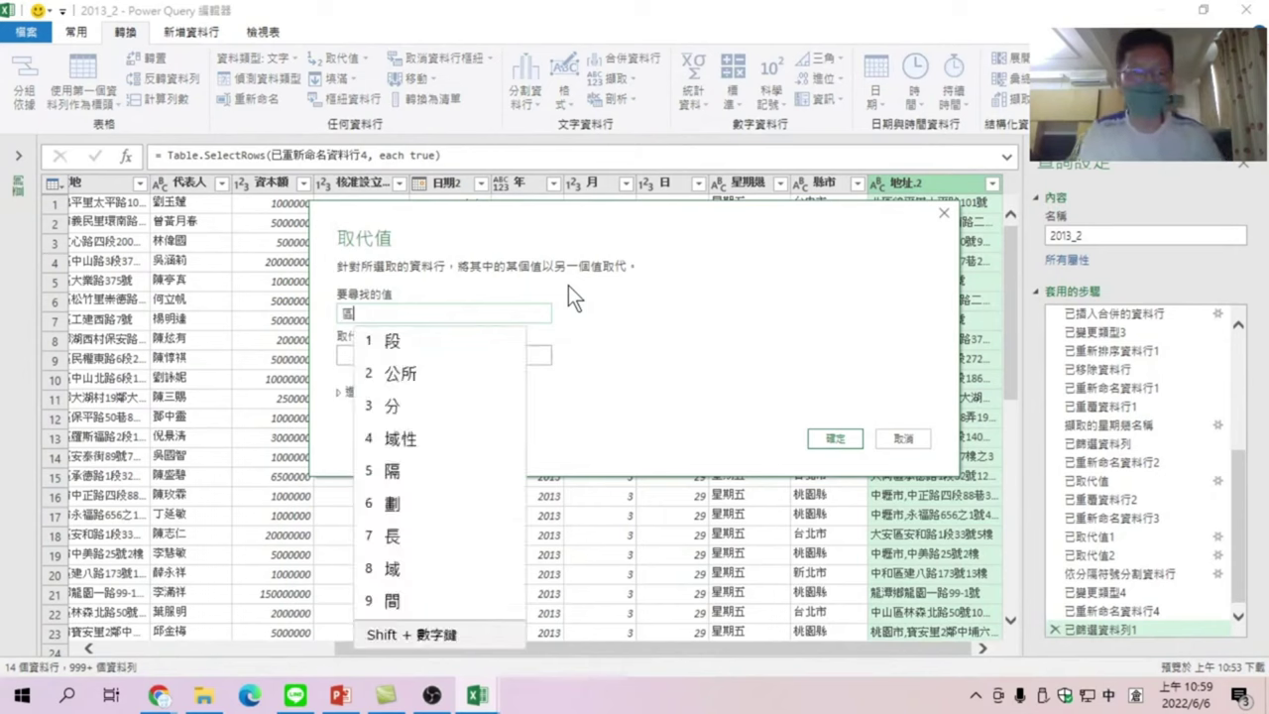
{"action": "key", "text": "Tab"}
{"action": "type", "text": "ㄕㄇㄇ"}
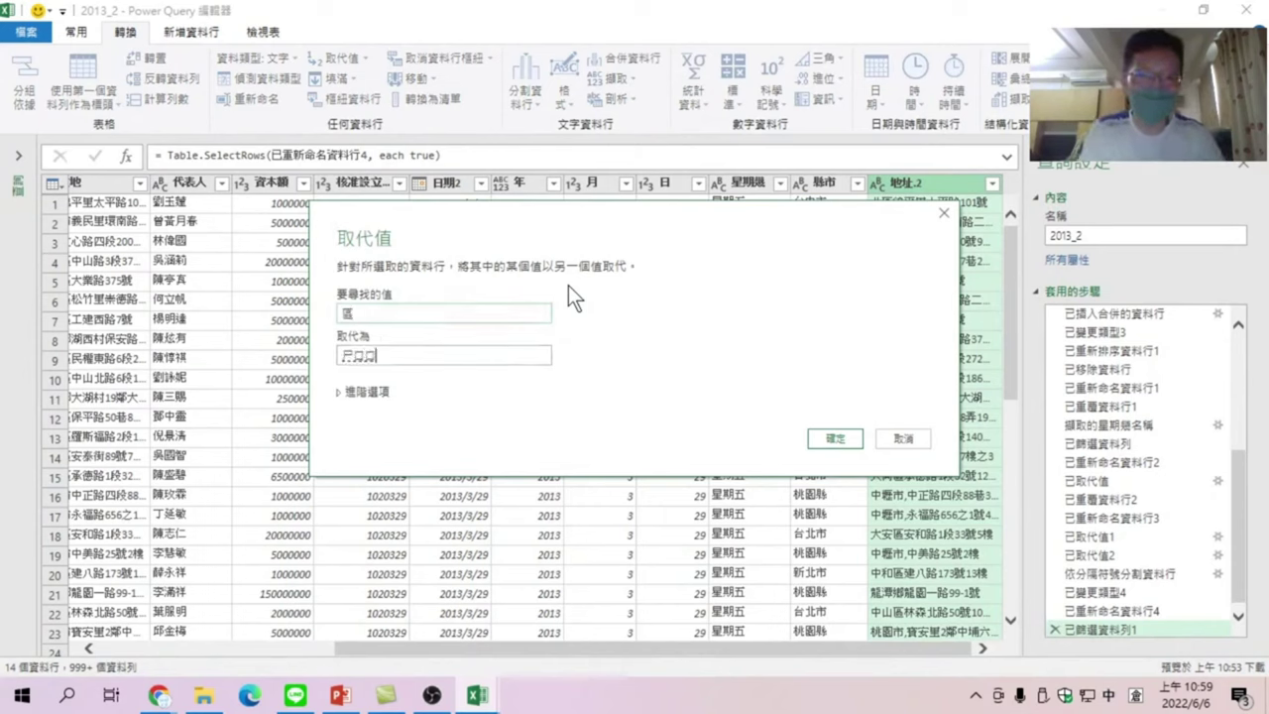
{"action": "key", "text": "space"}
{"action": "key", "text": "Return"}
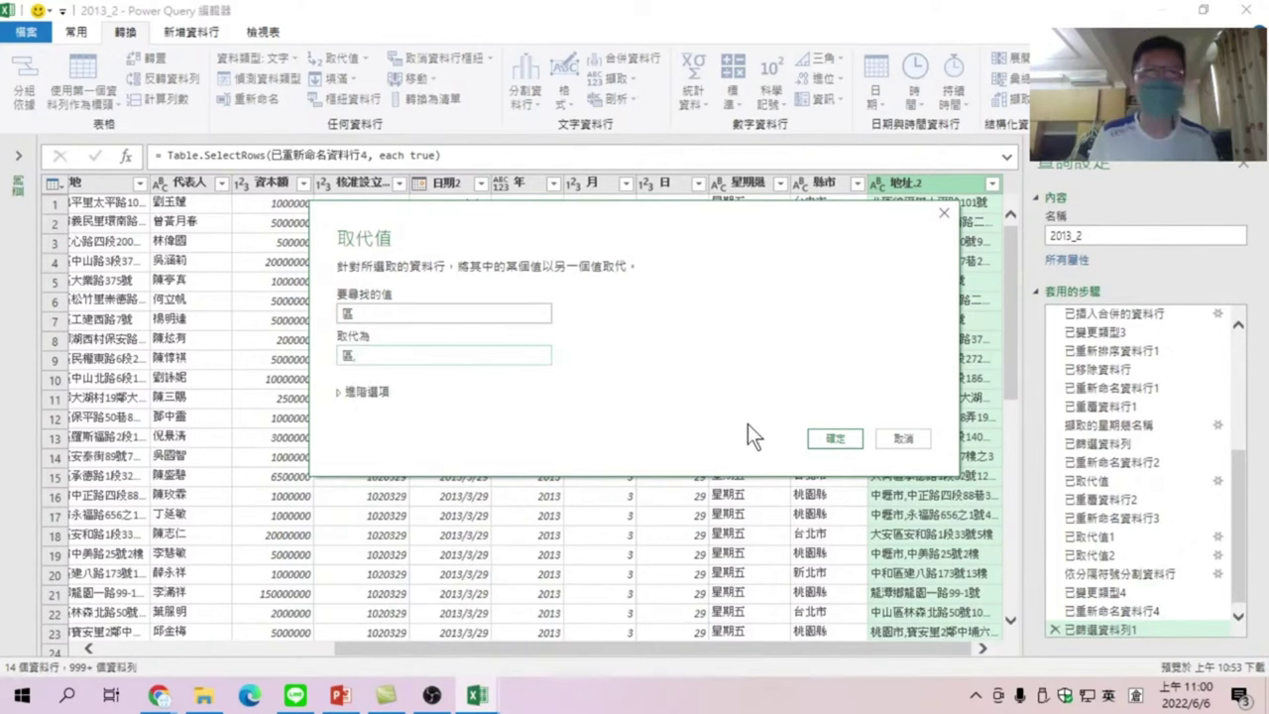
{"action": "left_click", "coordinate": [841, 441]}
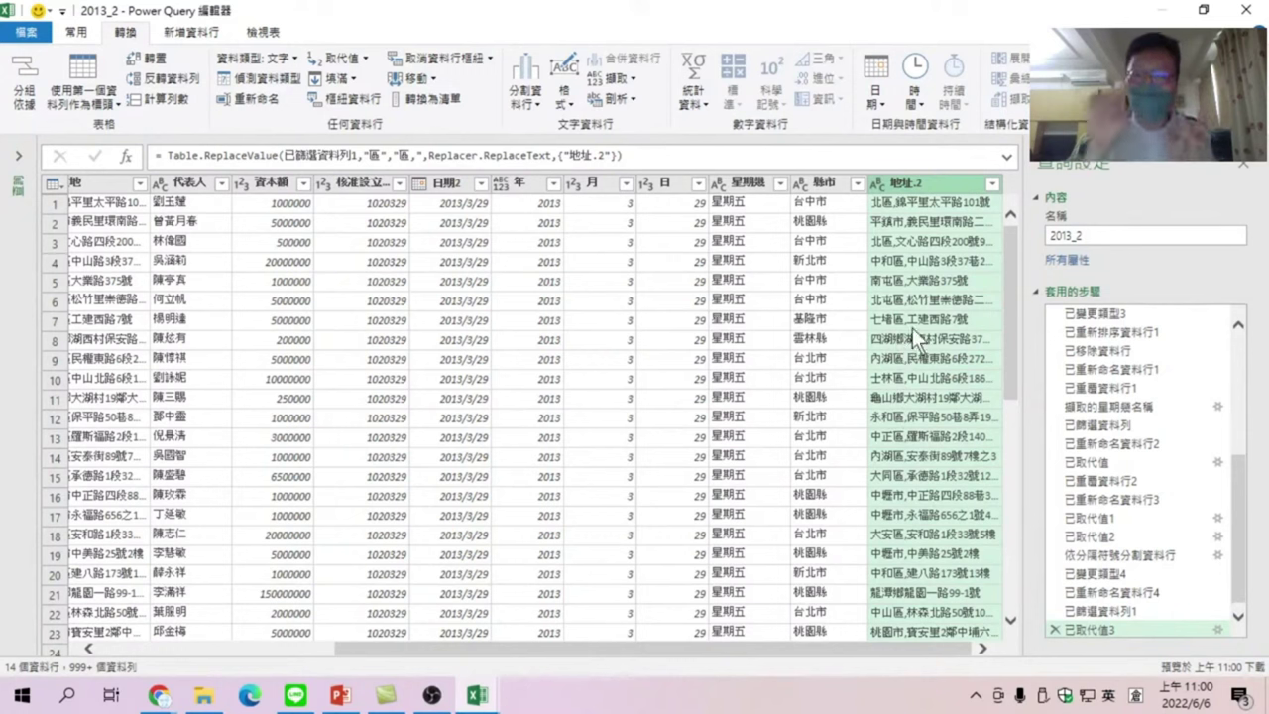
Replace every 鄉 in the 地址.2 column with '鄉,'
{"action": "right_click", "coordinate": [932, 187]}
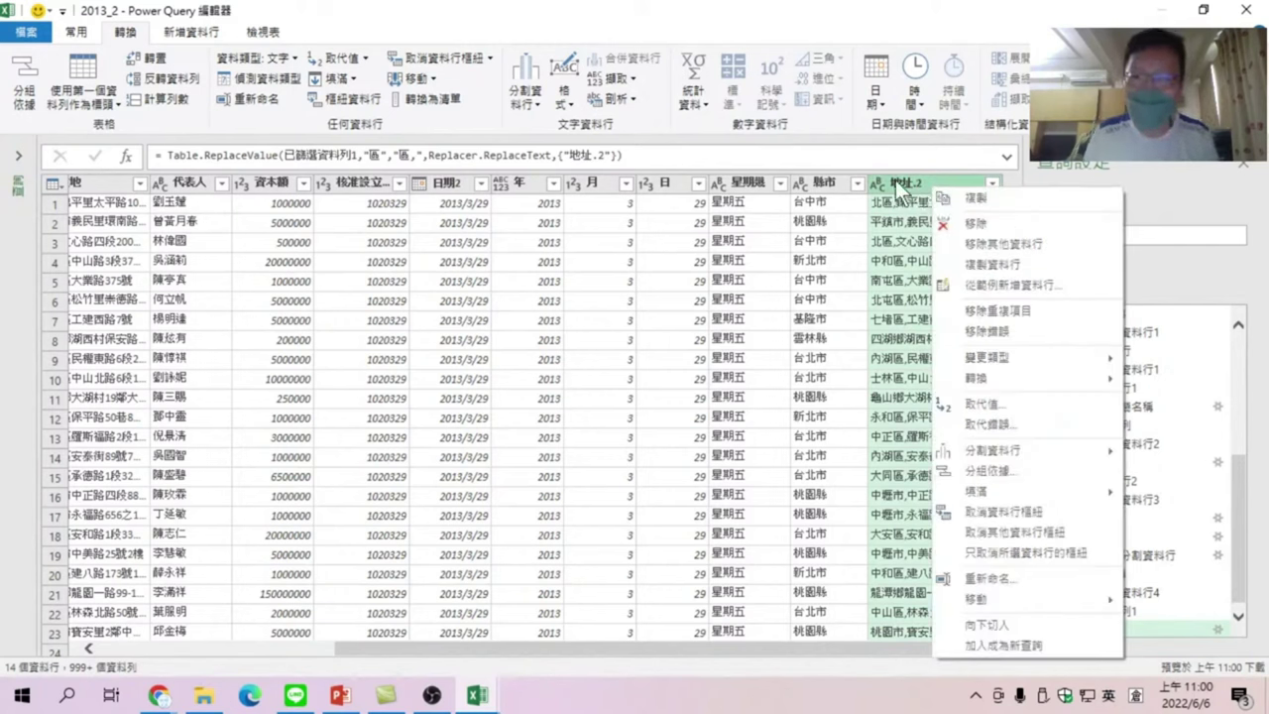
{"action": "left_click", "coordinate": [988, 406]}
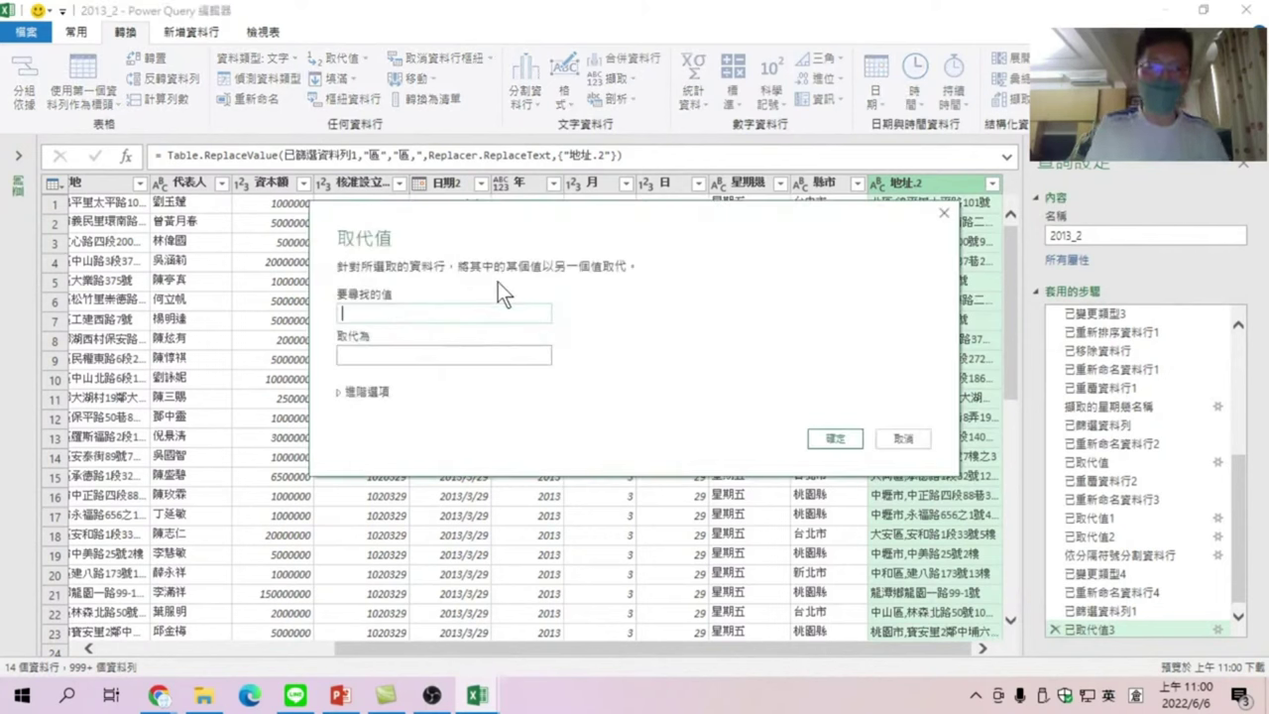
{"action": "type", "text": "去"}
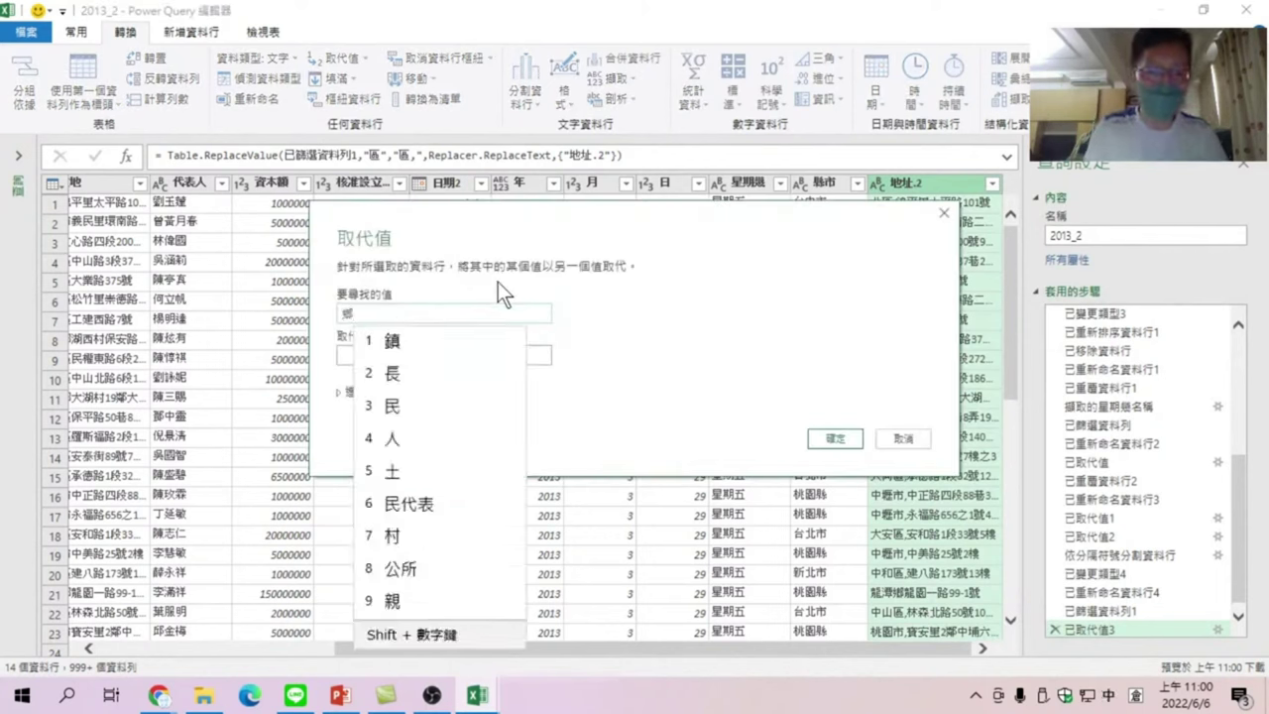
{"action": "type", "text": "鄉"}
{"action": "key", "text": "Tab"}
{"action": "type", "text": "鄉"}
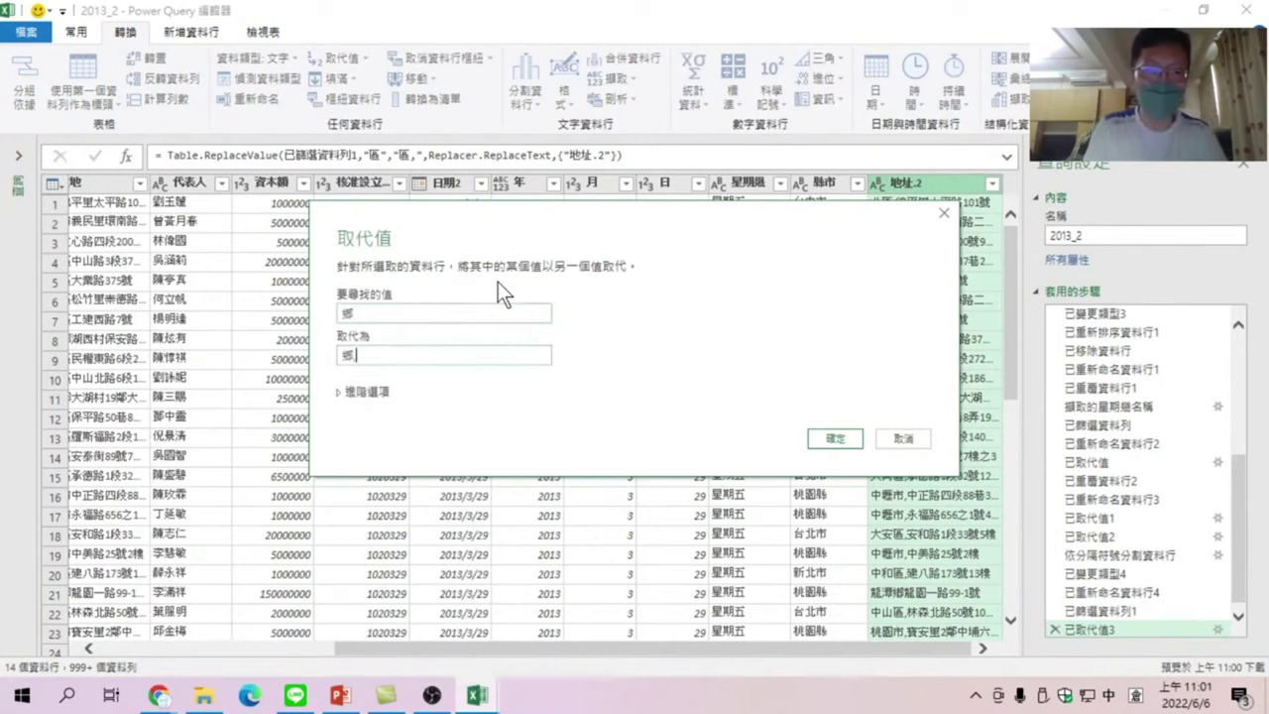
{"action": "type", "text": ","}
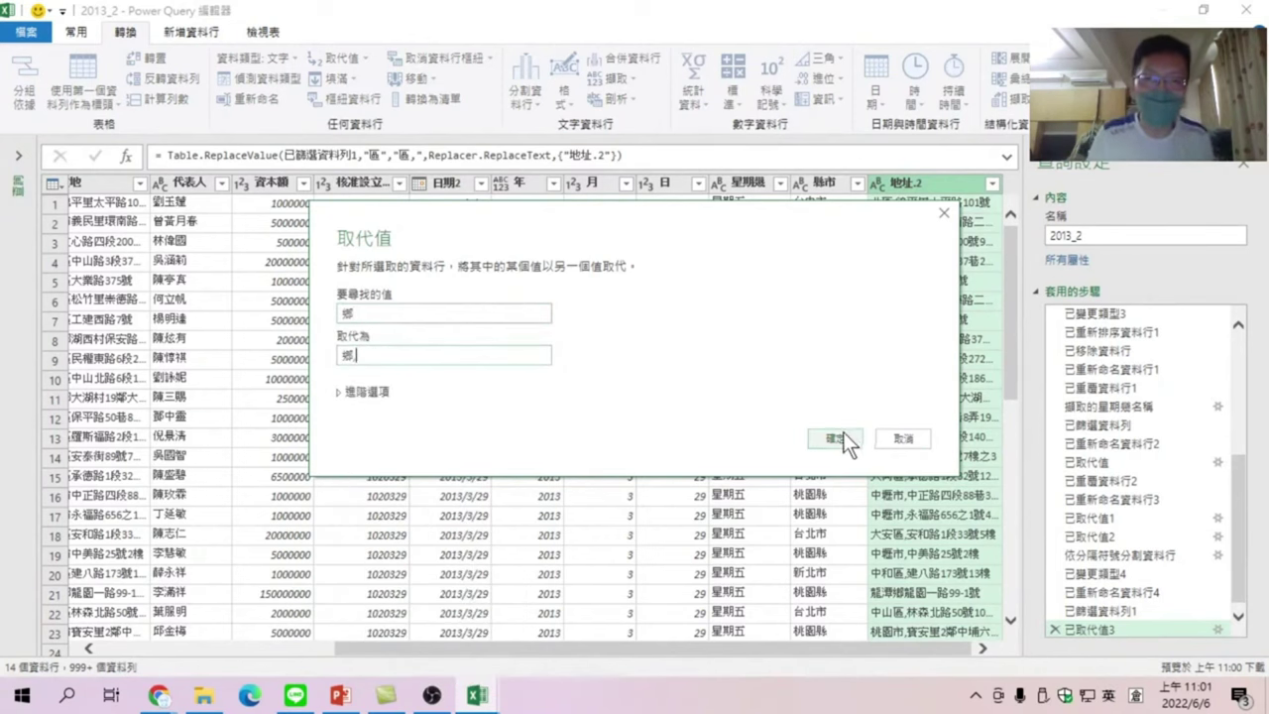
{"action": "left_click", "coordinate": [842, 434]}
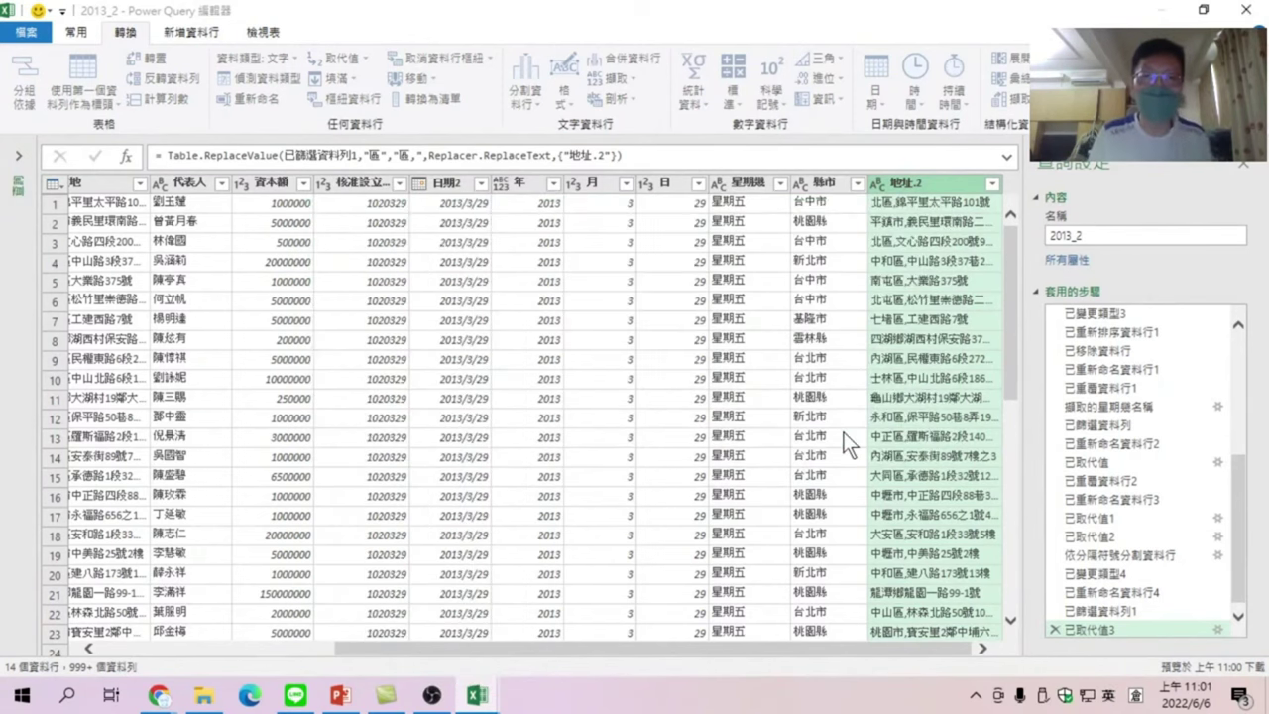
Replace every 鎮 in the 地址.2 column with '鎮,'
{"action": "right_click", "coordinate": [903, 183]}
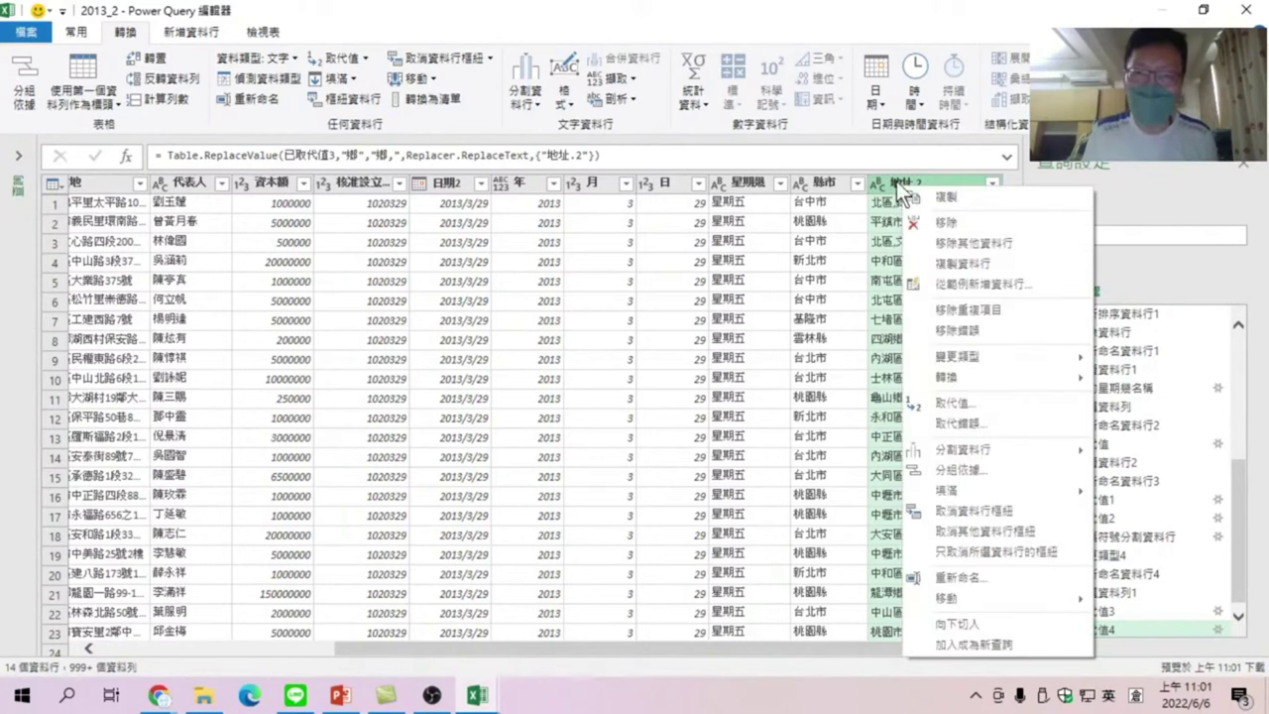
{"action": "left_click", "coordinate": [956, 404]}
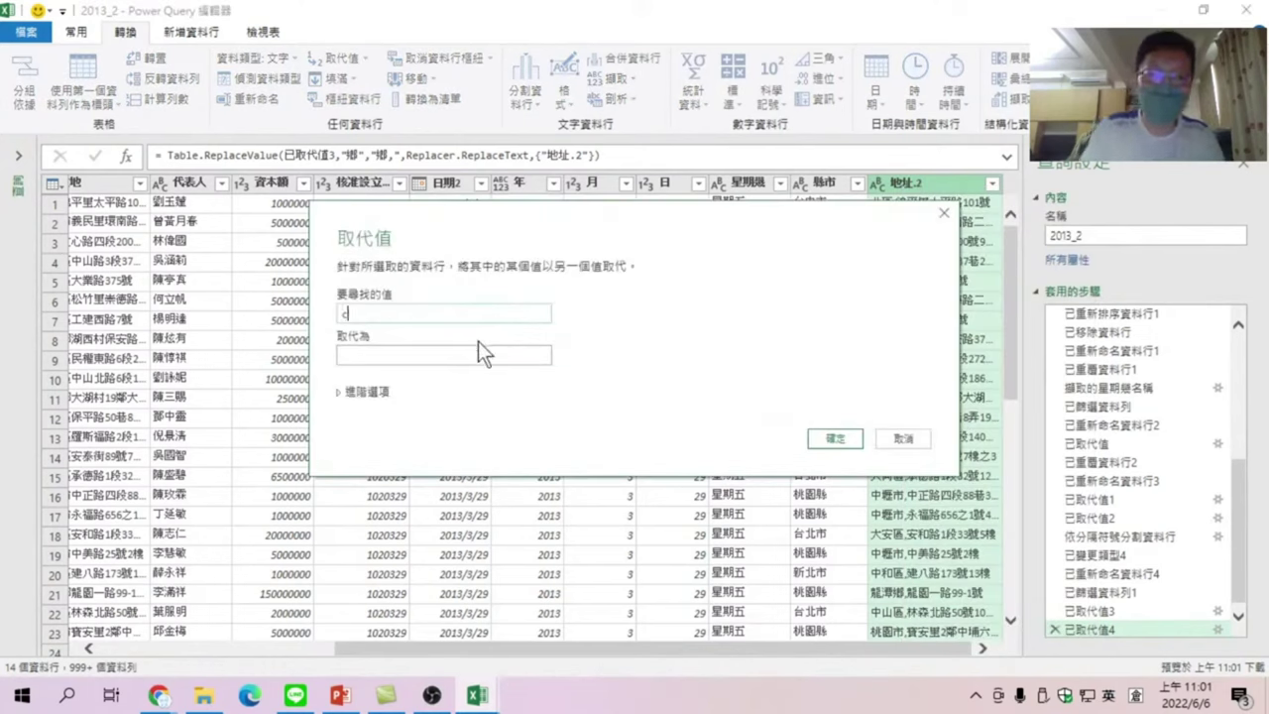
{"action": "type", "text": "鎮"}
{"action": "key", "text": "Down"}
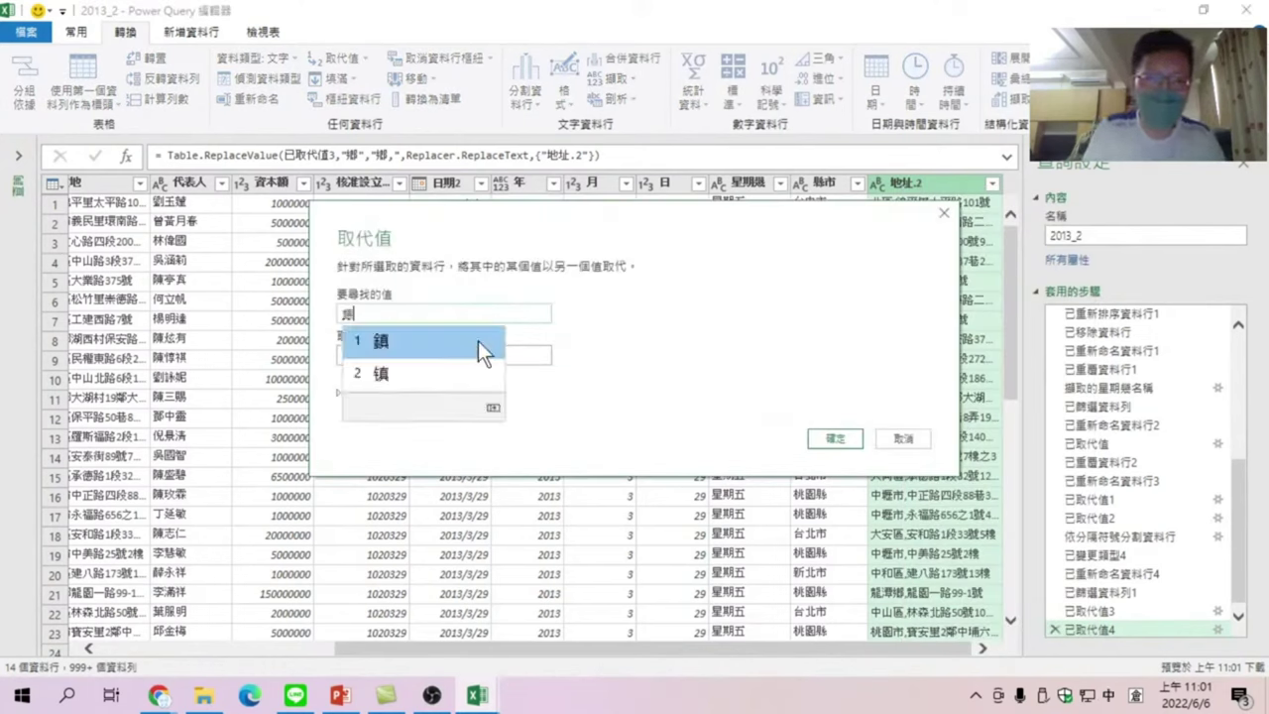
{"action": "key", "text": "Return"}
{"action": "key", "text": "Tab"}
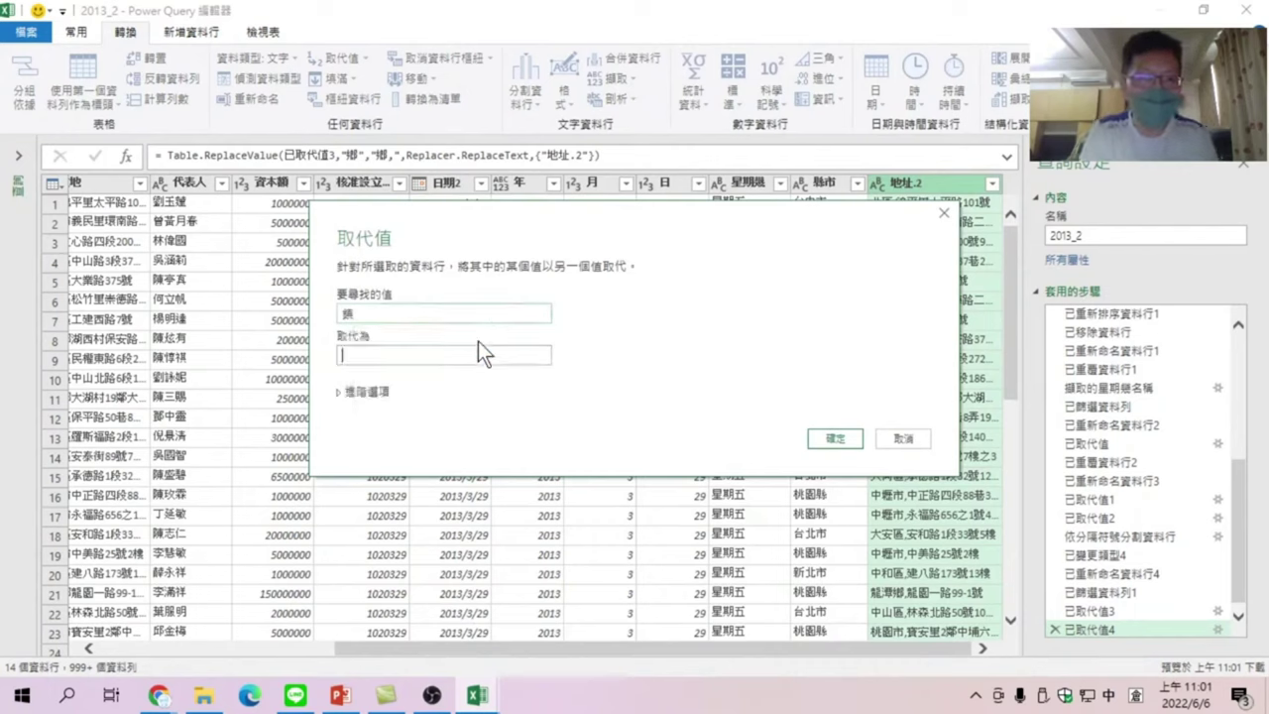
{"action": "type", "text": "鎮,"}
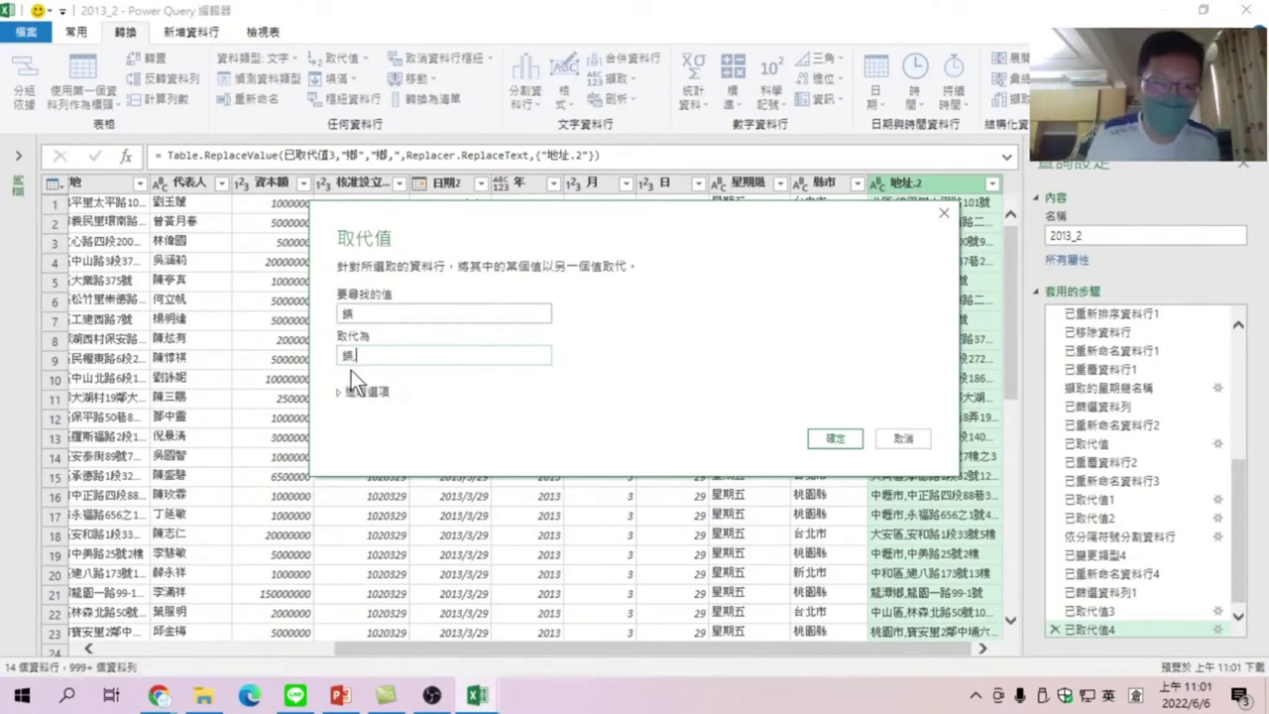
{"action": "left_click", "coordinate": [824, 436]}
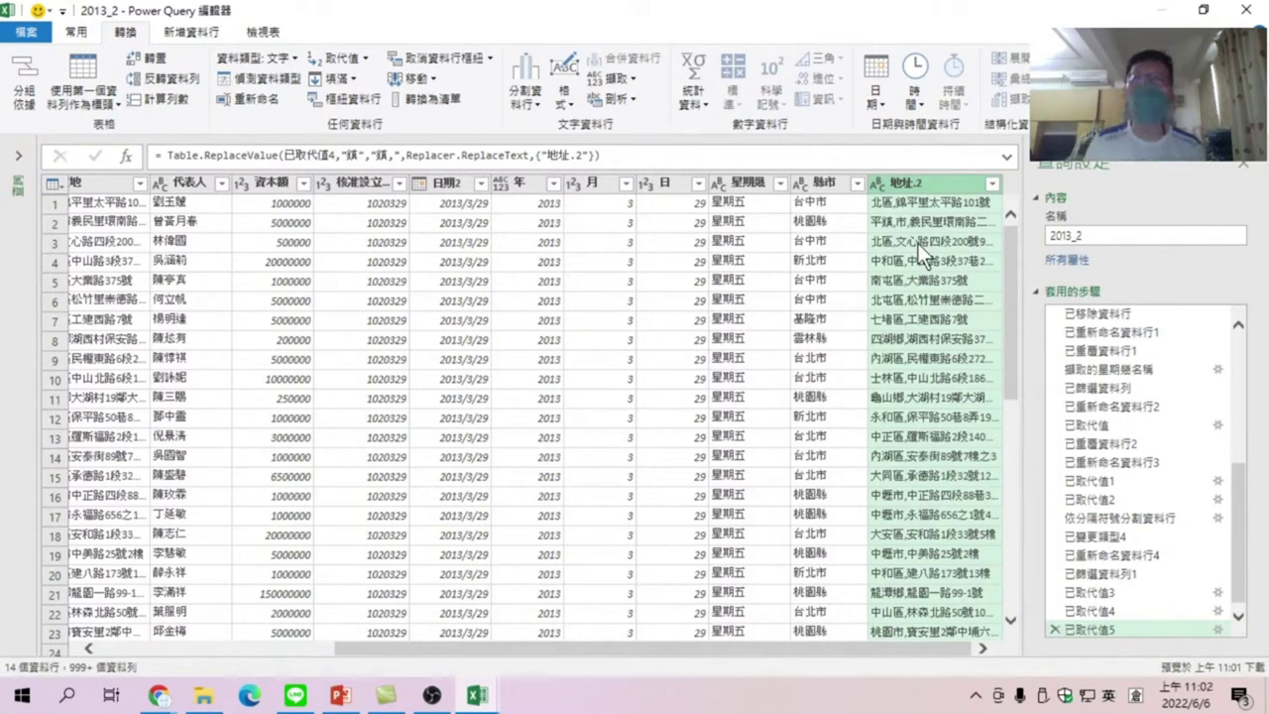
Replace '鎮,市,' with '鎮市,' in 地址.2 so names like 平鎮市 stay intact
{"action": "right_click", "coordinate": [938, 183]}
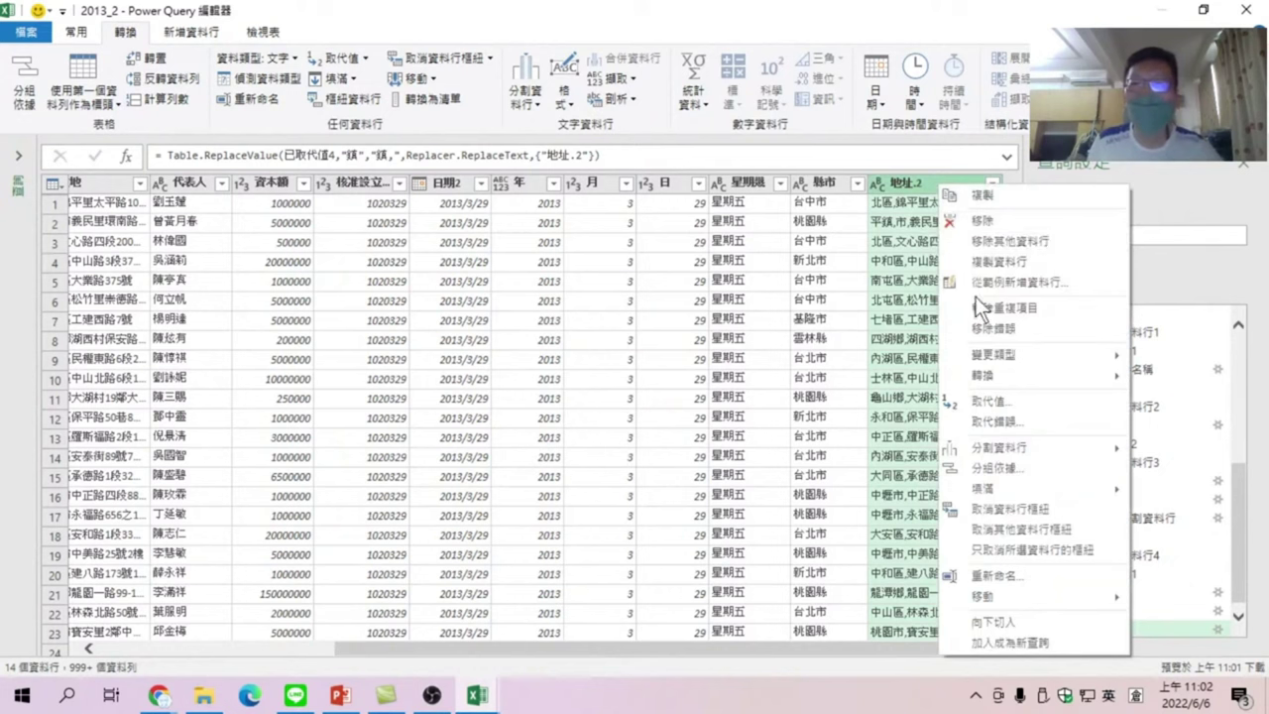
{"action": "mouse_move", "coordinate": [982, 376]}
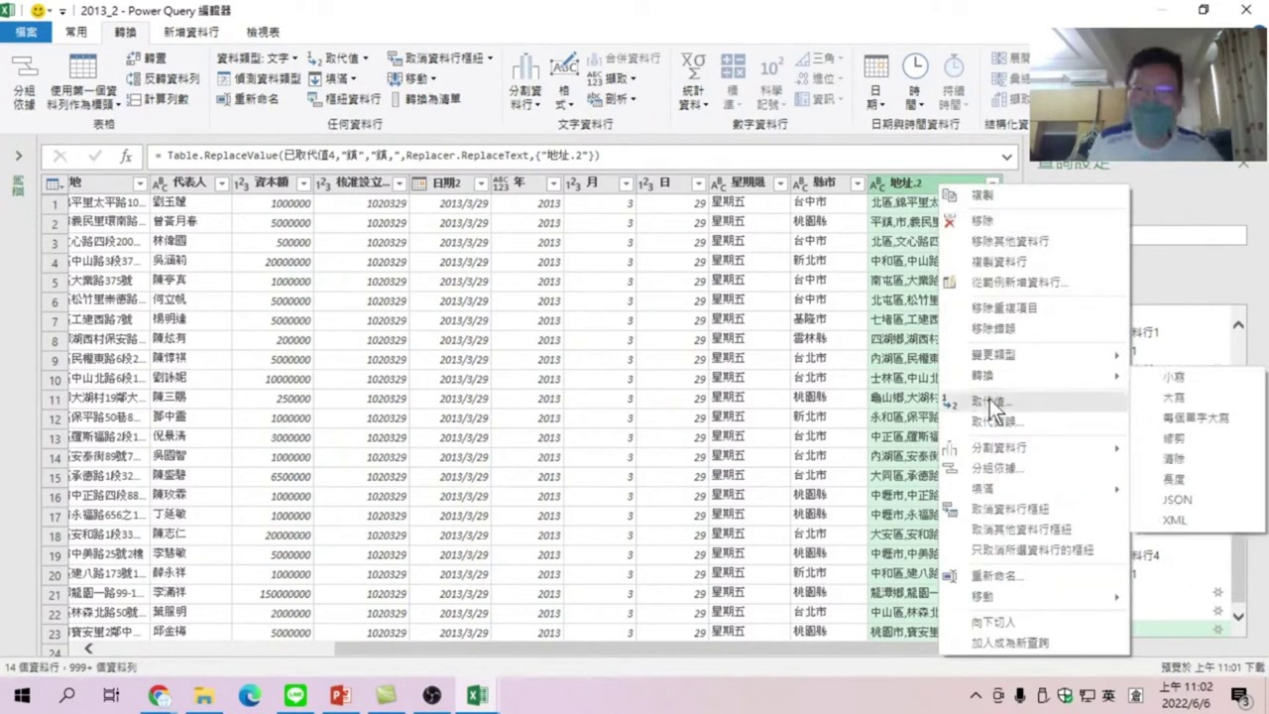
{"action": "left_click", "coordinate": [999, 402]}
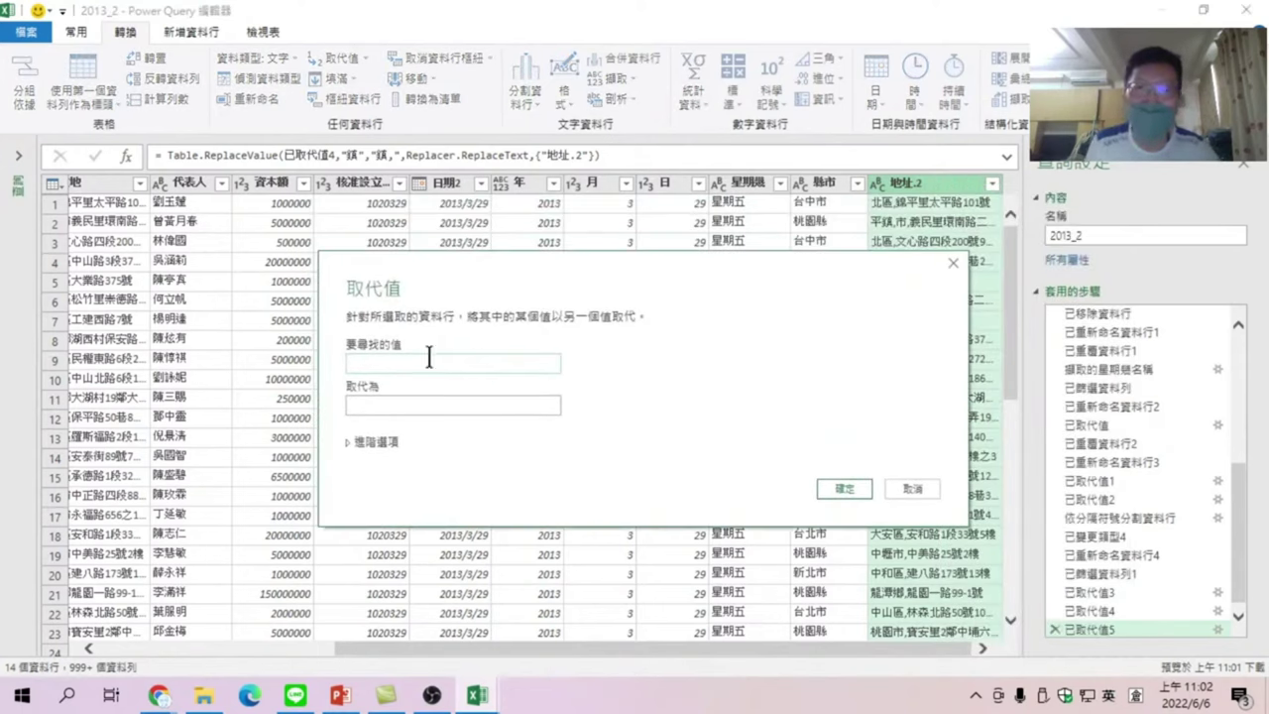
{"action": "type", "text": "c"}
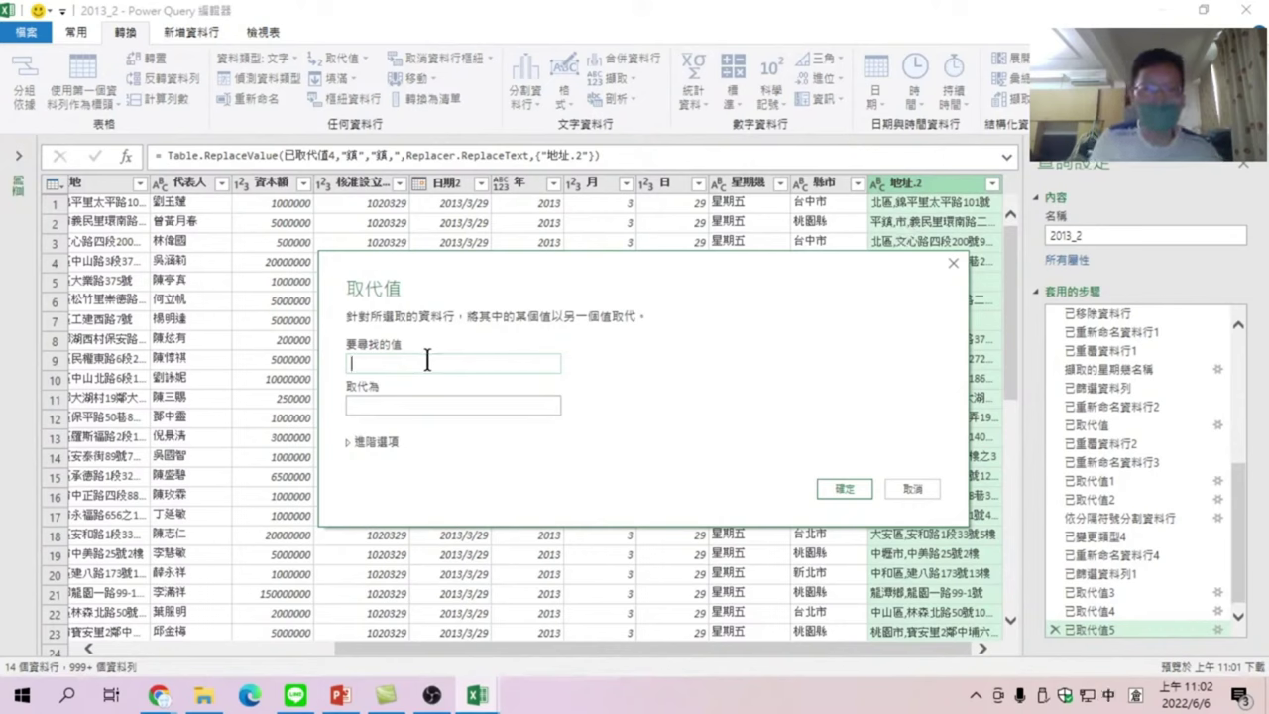
{"action": "type", "text": "鎮,"}
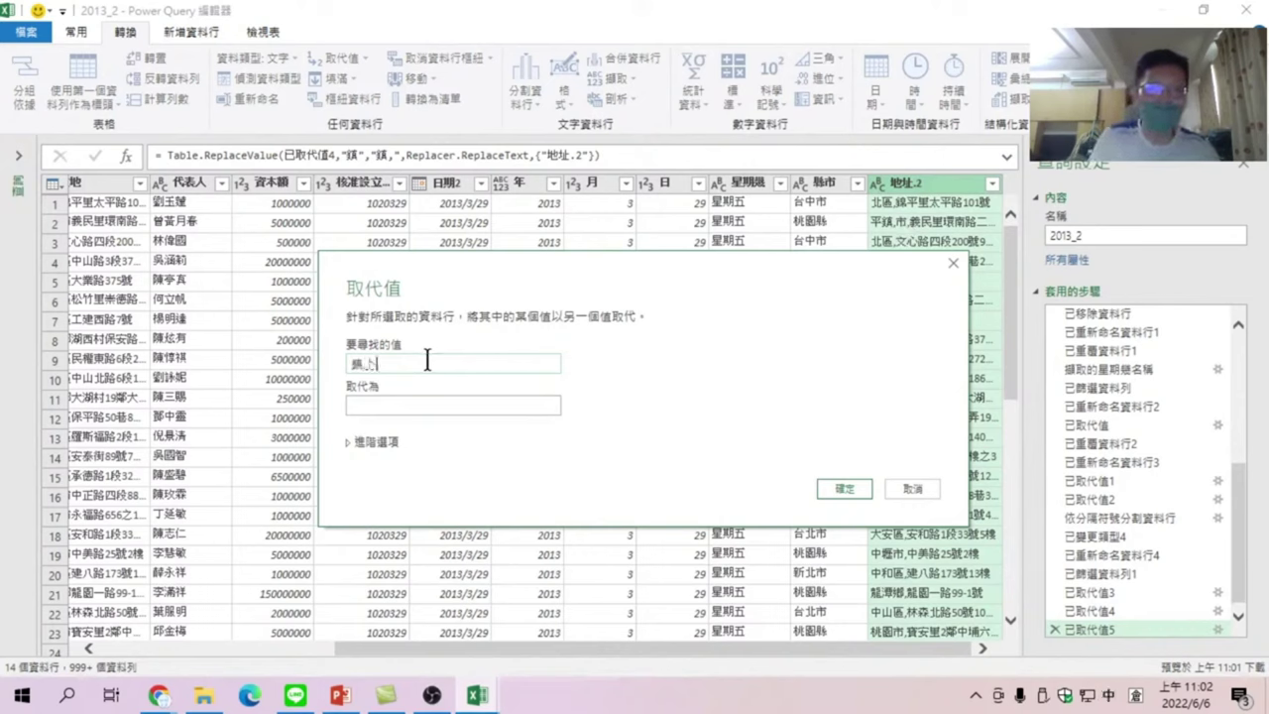
{"action": "type", "text": "市,"}
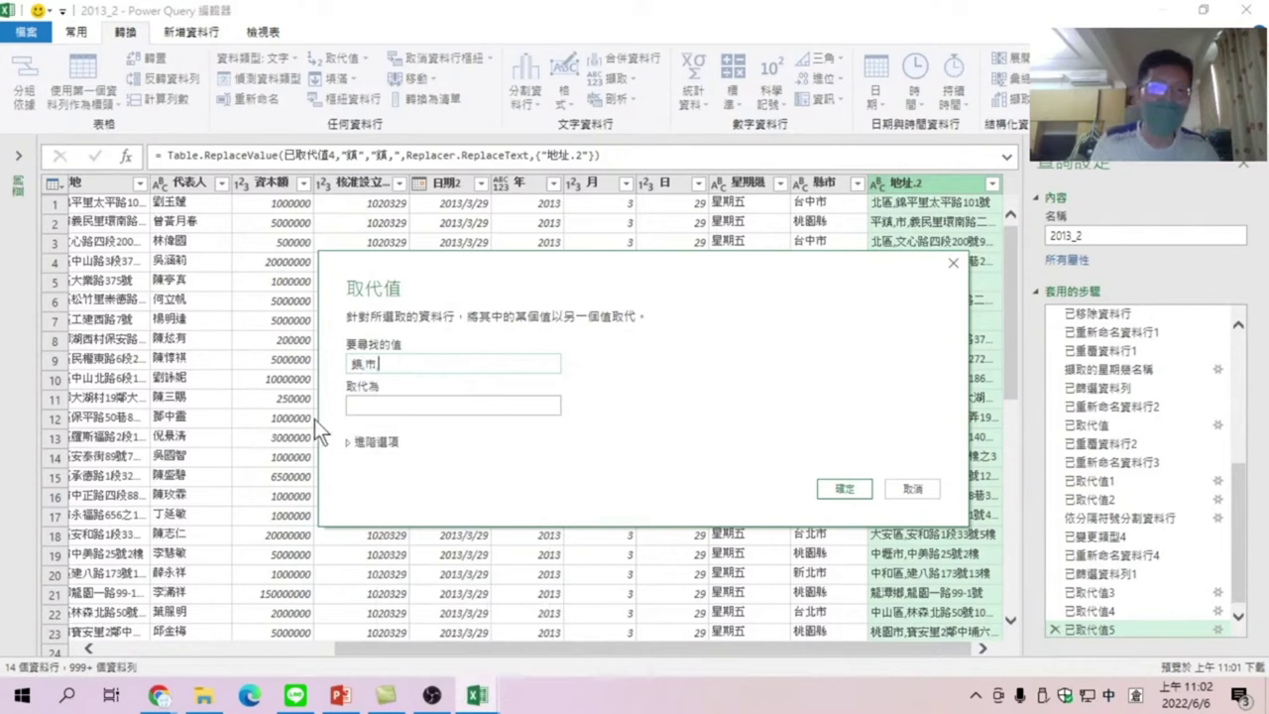
{"action": "left_click", "coordinate": [387, 406]}
{"action": "type", "text": "鄉"}
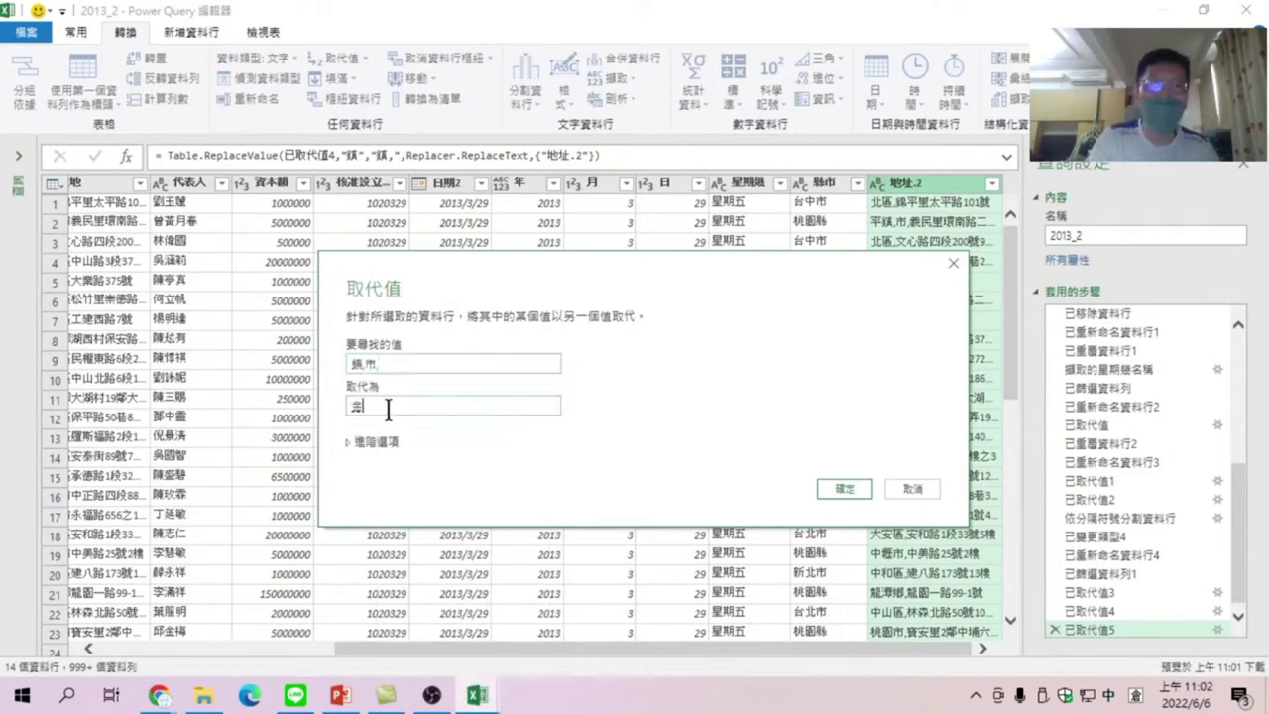
{"action": "type", "text": ","}
{"action": "type", "text": "鎮市"}
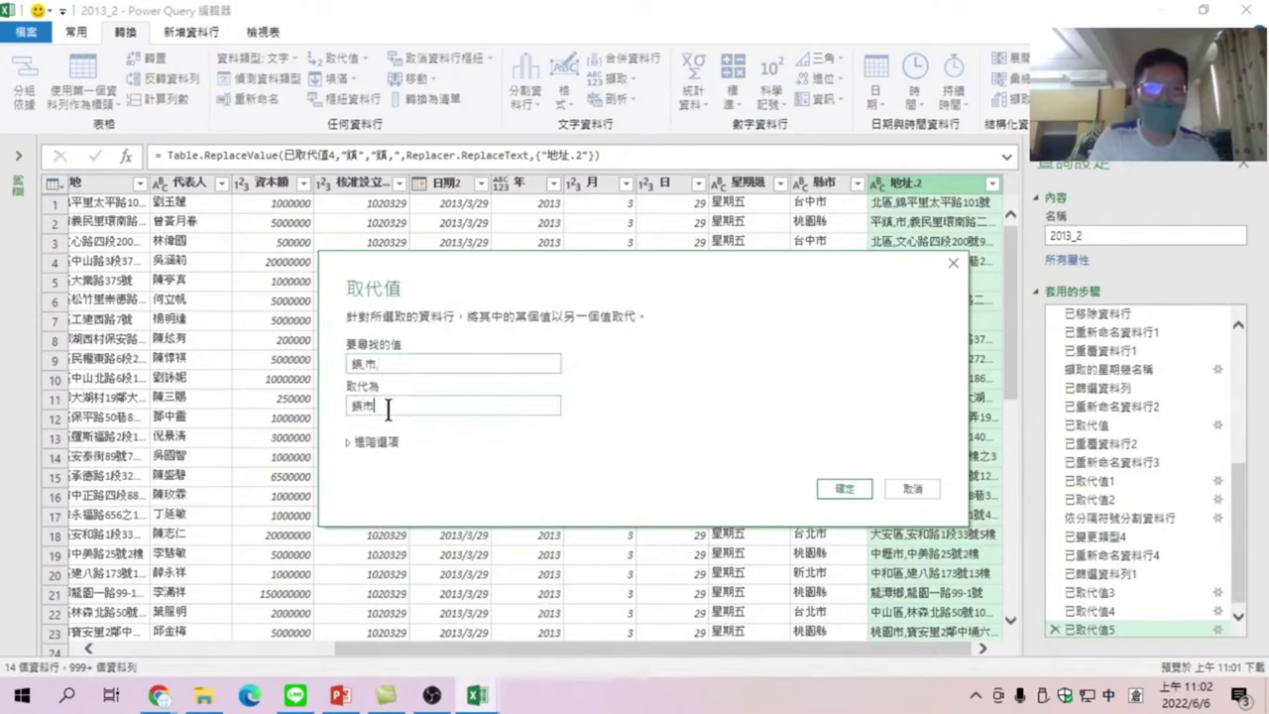
{"action": "type", "text": ","}
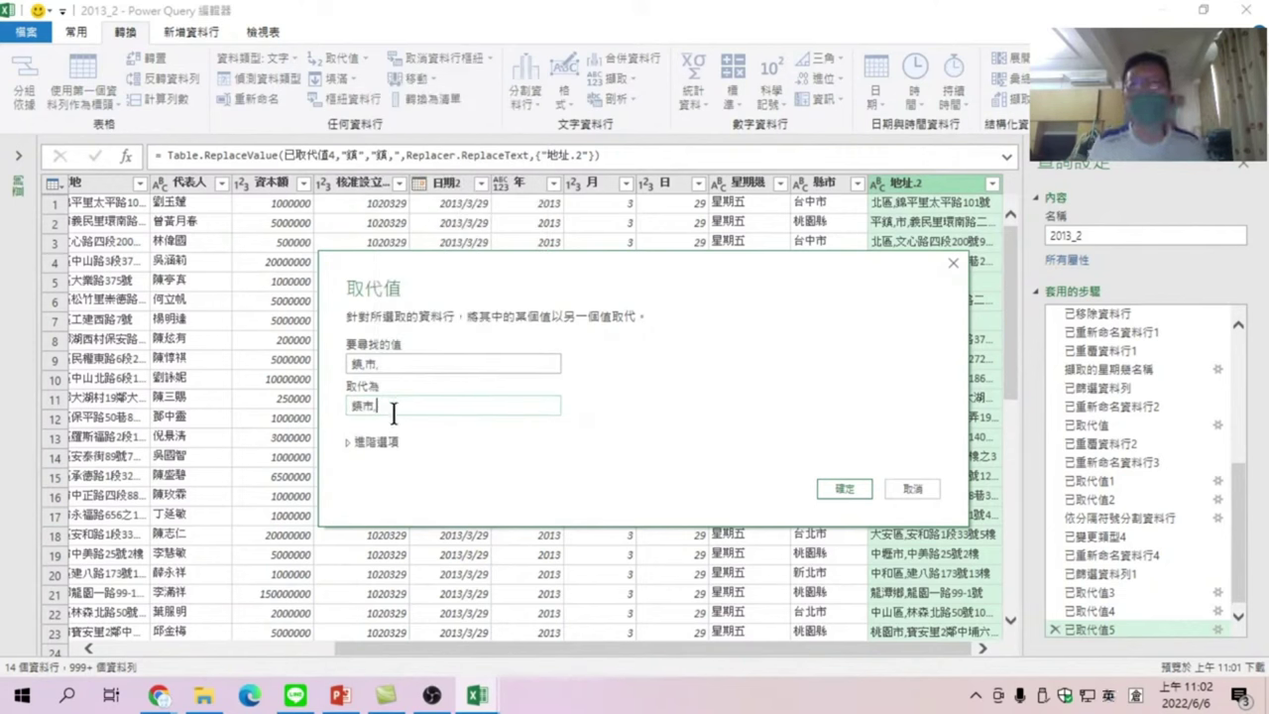
{"action": "left_click", "coordinate": [845, 489]}
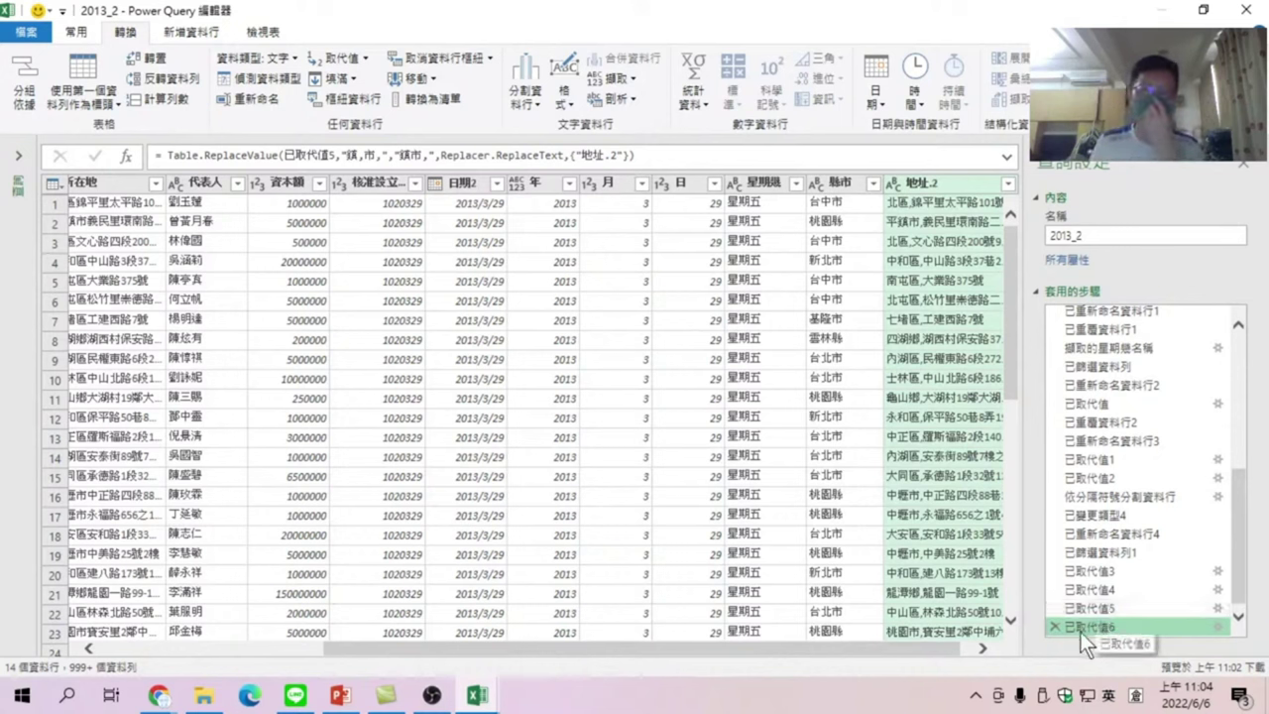
Show the Split Column options for the 地址.2 column
{"action": "right_click", "coordinate": [924, 182]}
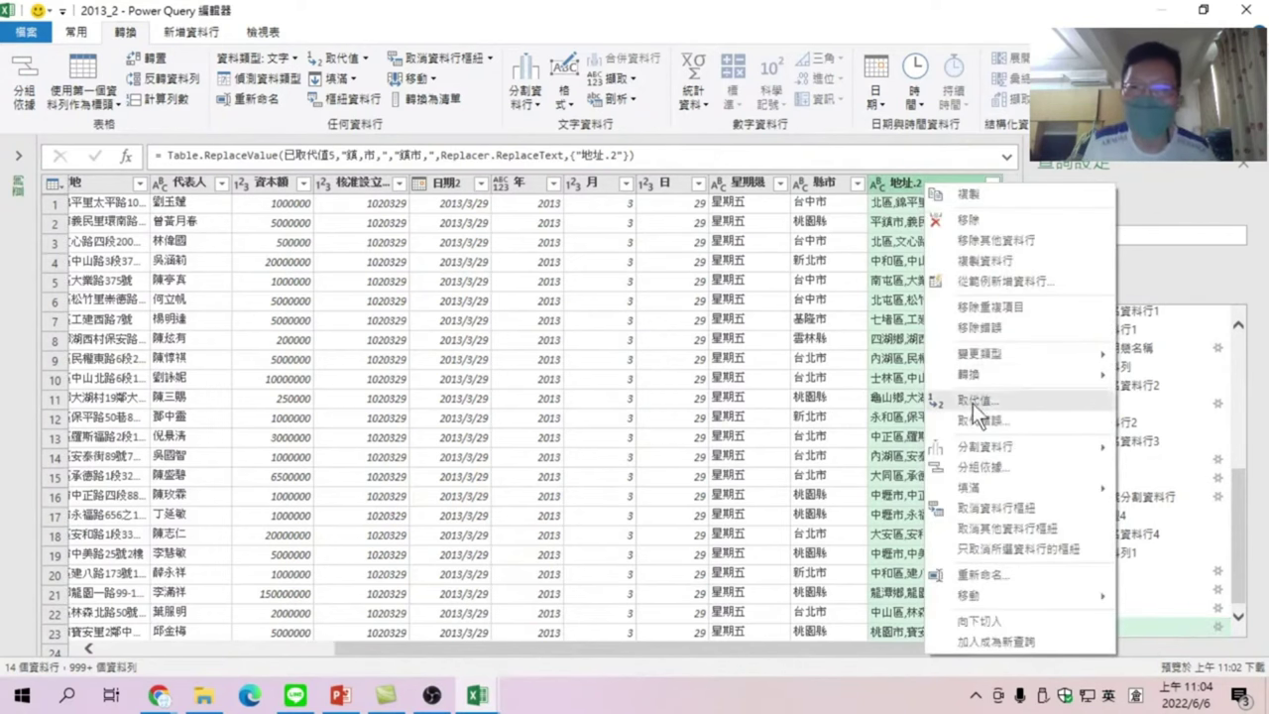
{"action": "mouse_move", "coordinate": [991, 447]}
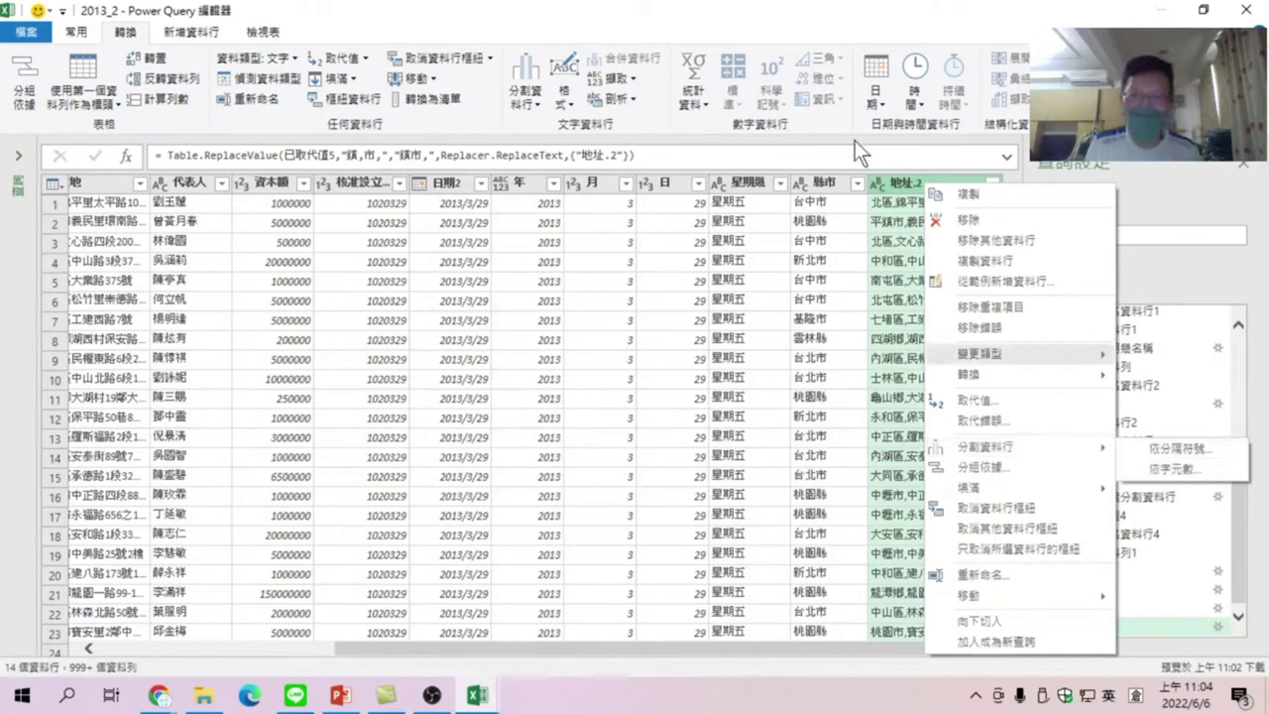
{"action": "left_click", "coordinate": [877, 17]}
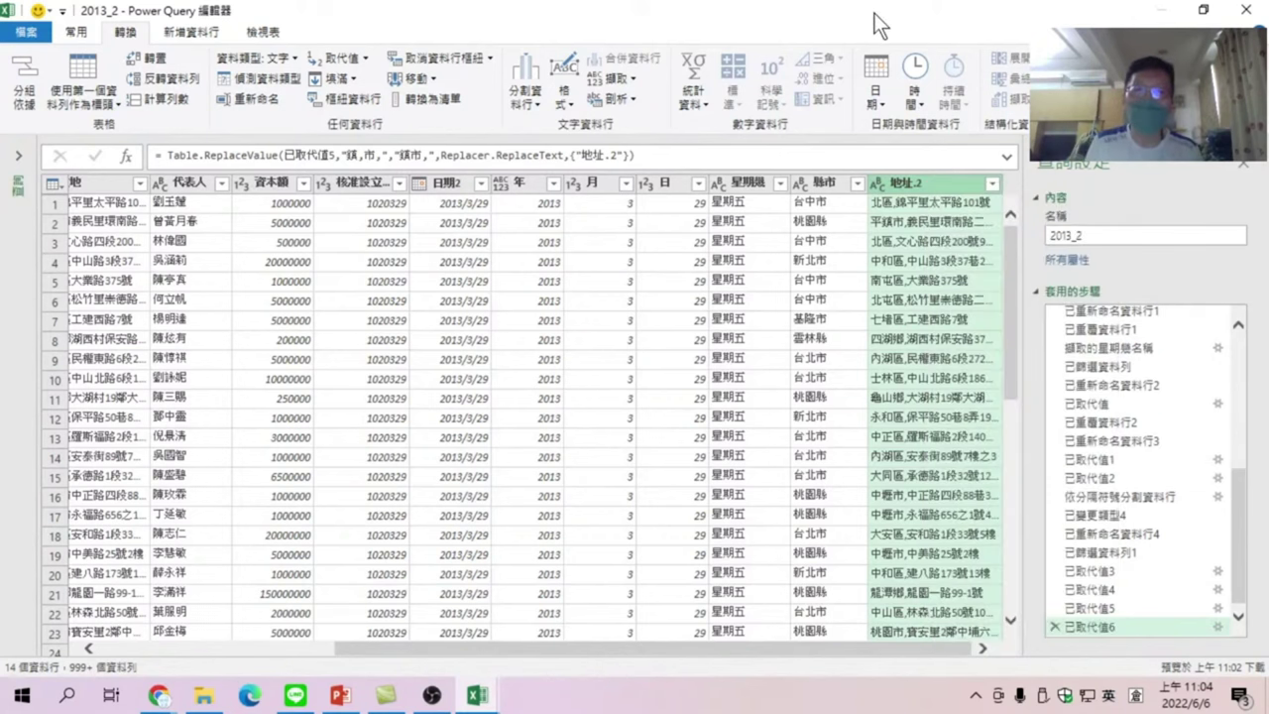
{"action": "right_click", "coordinate": [908, 182]}
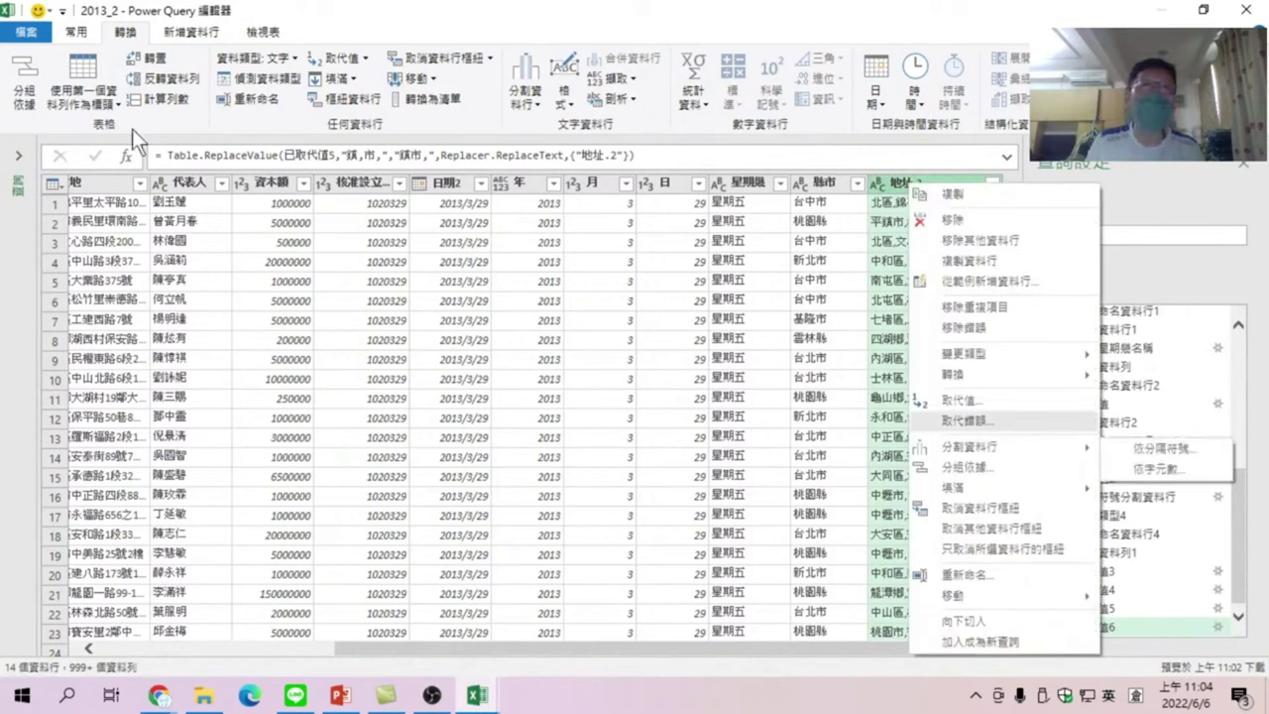
{"action": "left_click", "coordinate": [127, 35]}
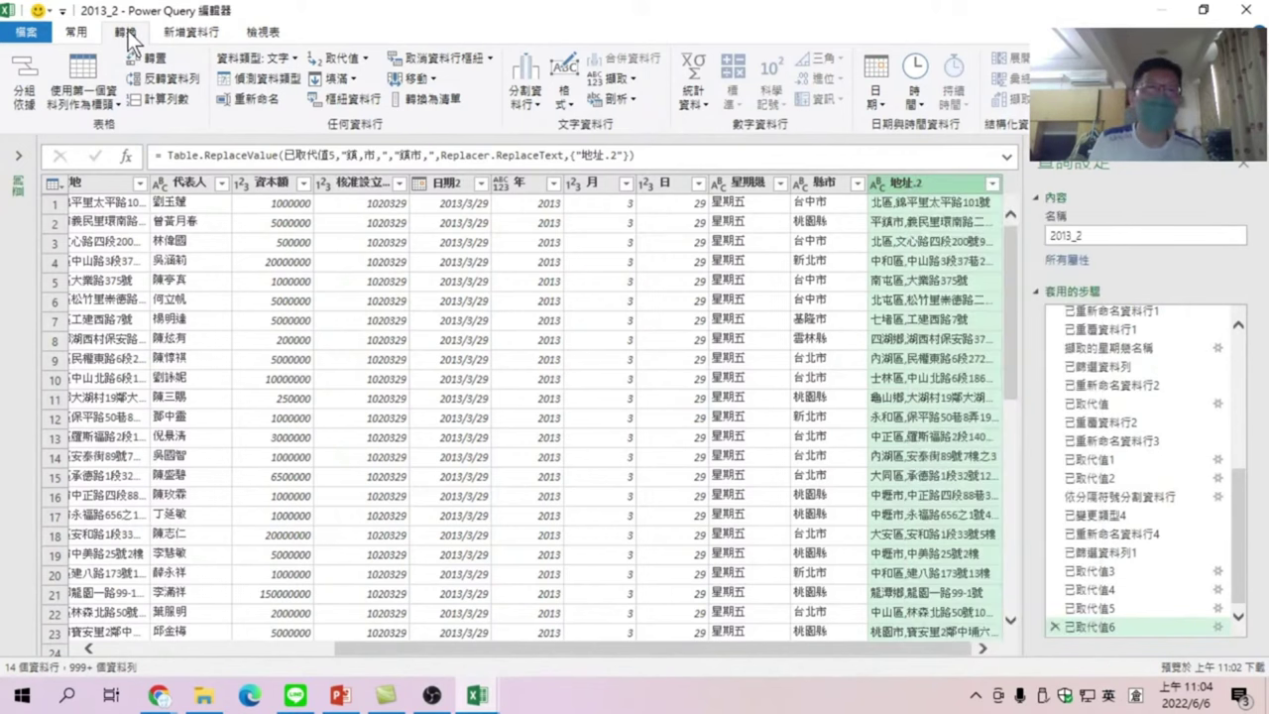
{"action": "left_click", "coordinate": [523, 103]}
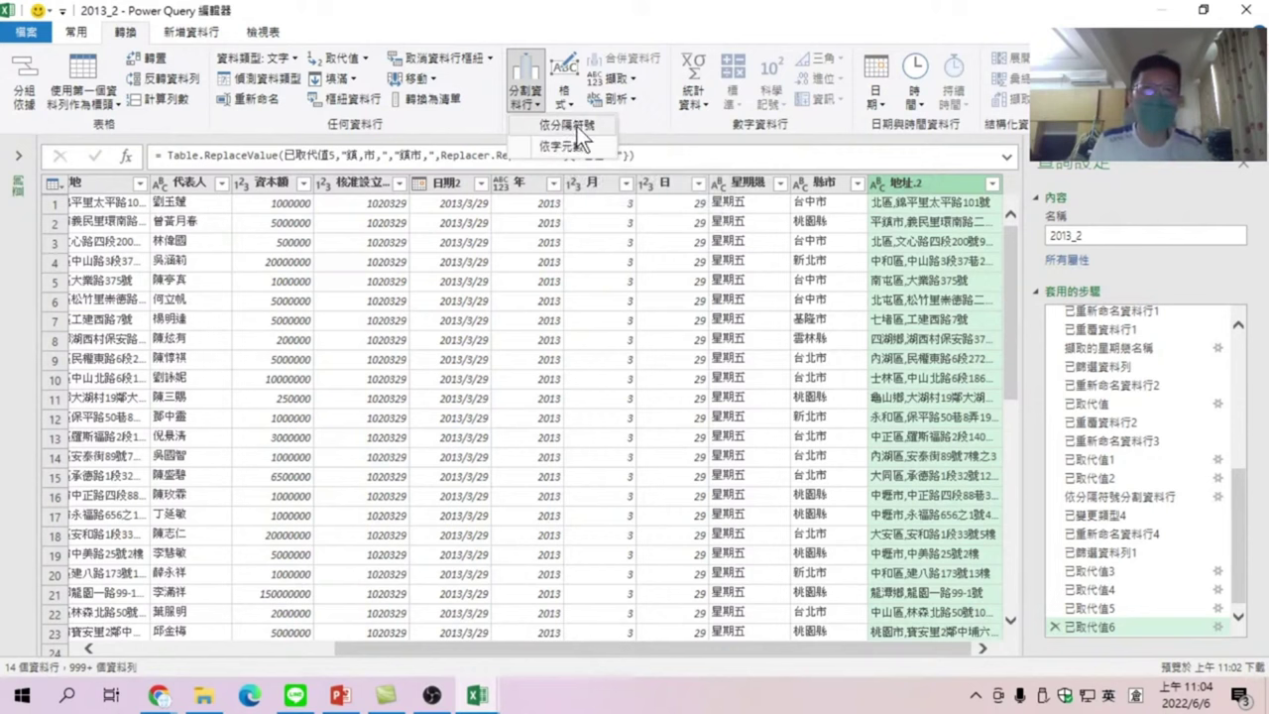
Split 地址.2 by comma at the left-most delimiter into 地址.2.1 and 地址.2.2
{"action": "left_click", "coordinate": [576, 126]}
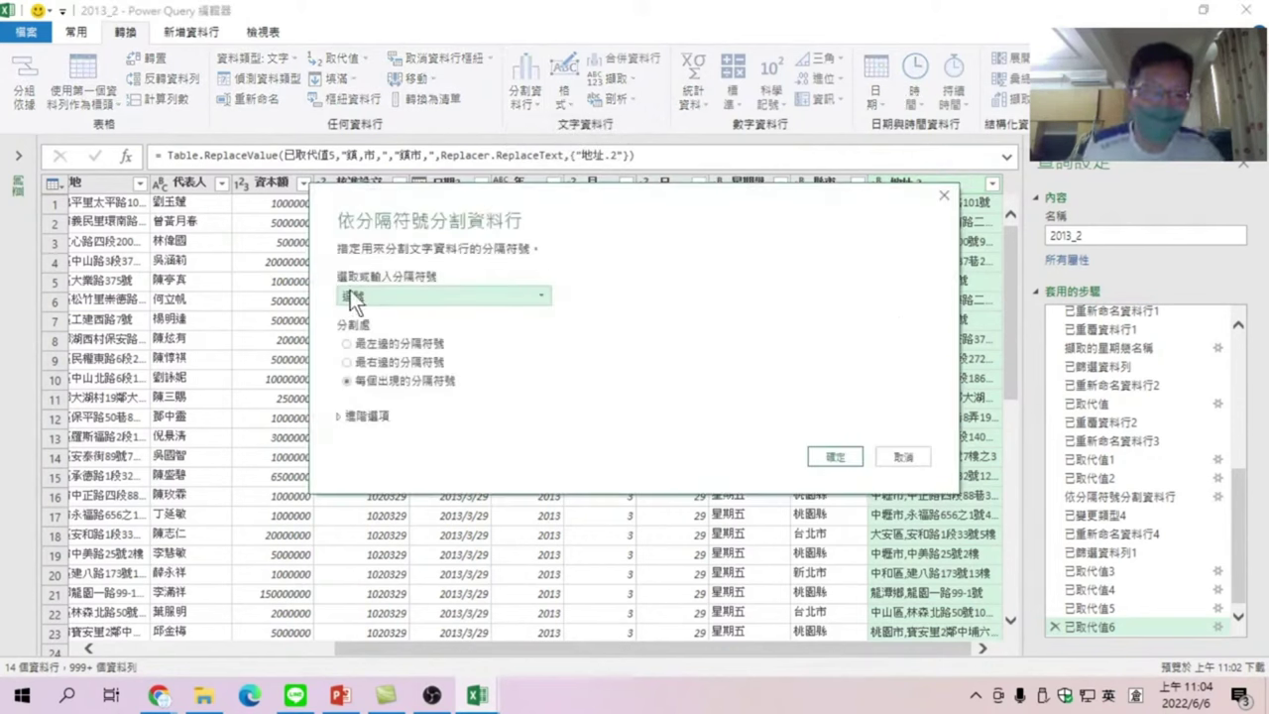
{"action": "left_click", "coordinate": [349, 344]}
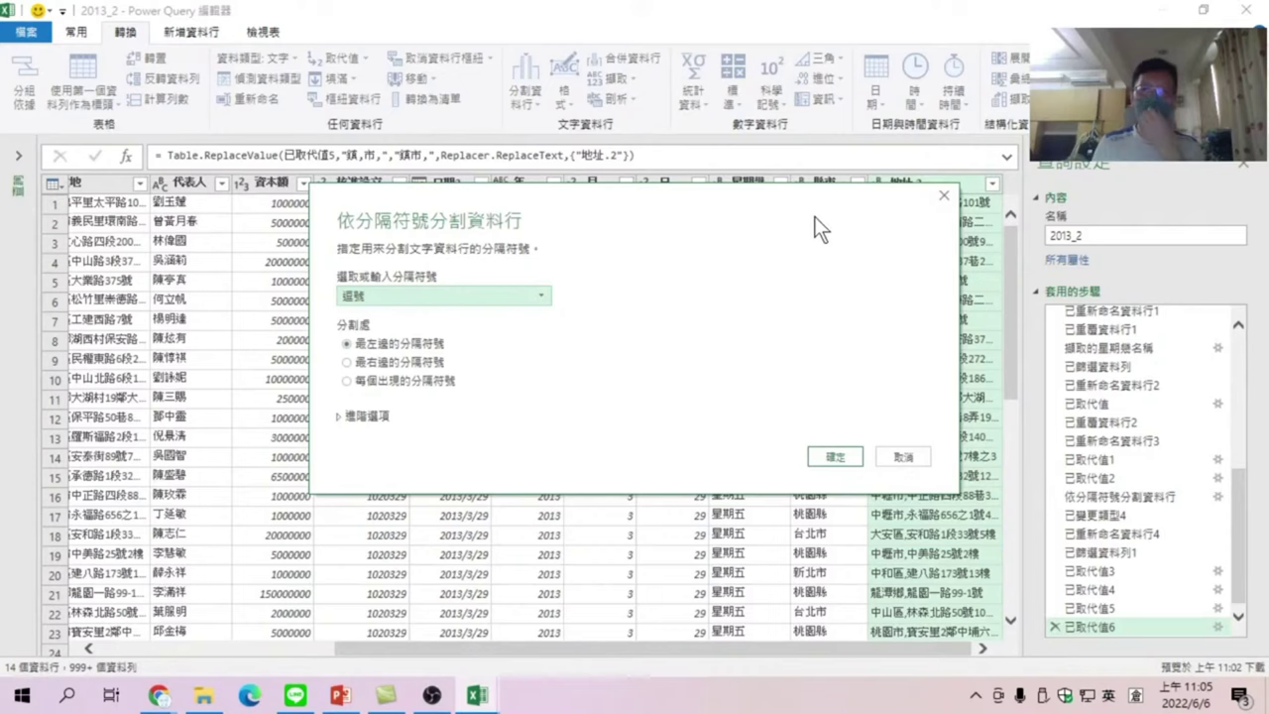
{"action": "left_click_drag", "start_coordinate": [814, 216], "coordinate": [751, 290]}
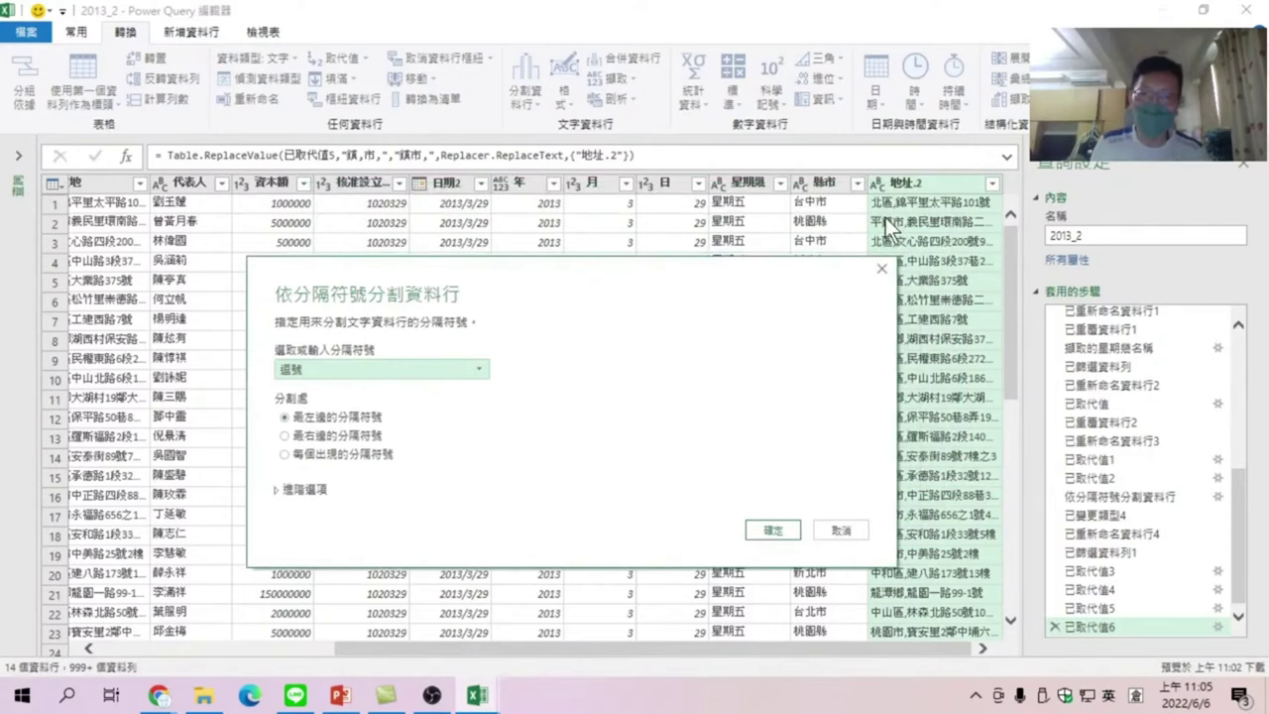
{"action": "left_click", "coordinate": [779, 533]}
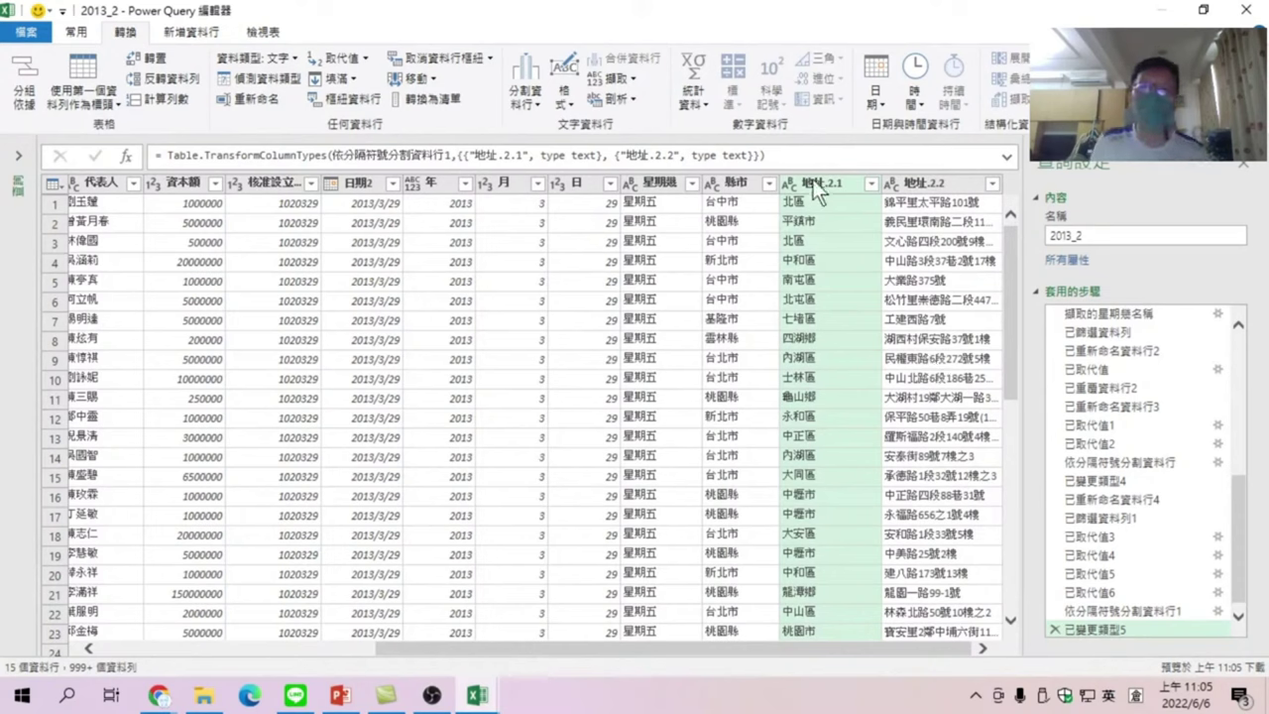
{"action": "right_click", "coordinate": [815, 182]}
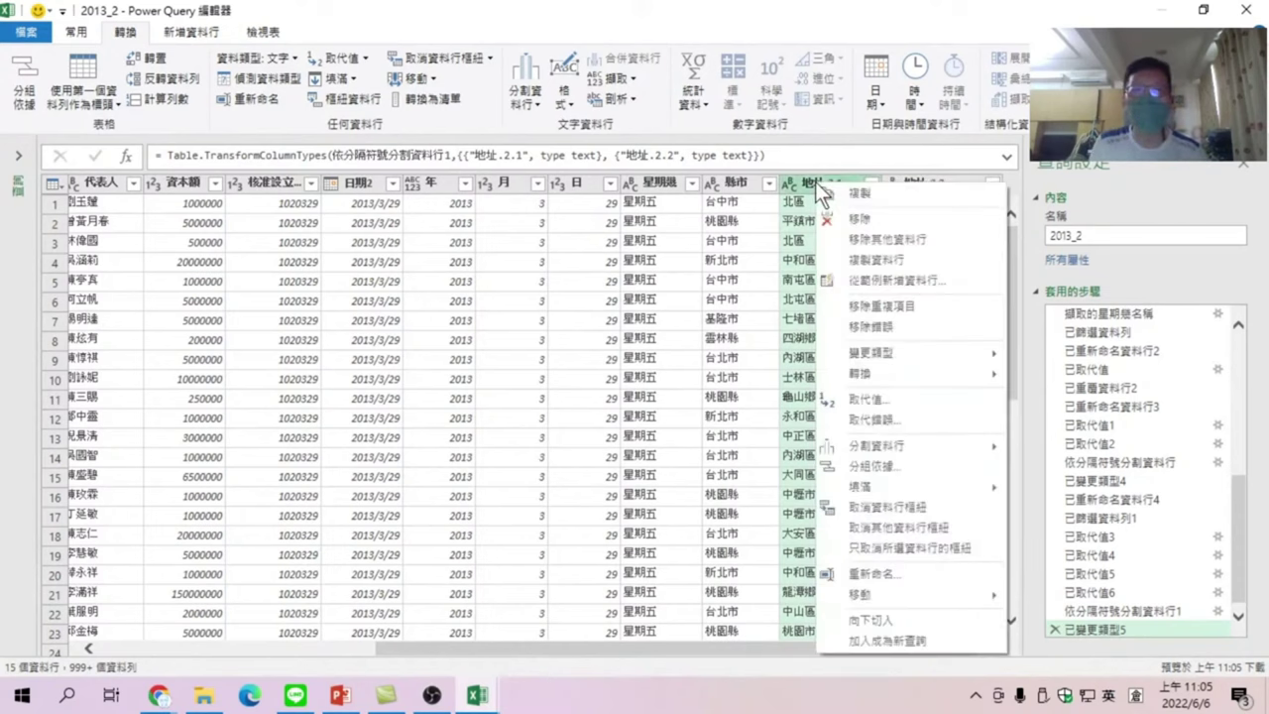